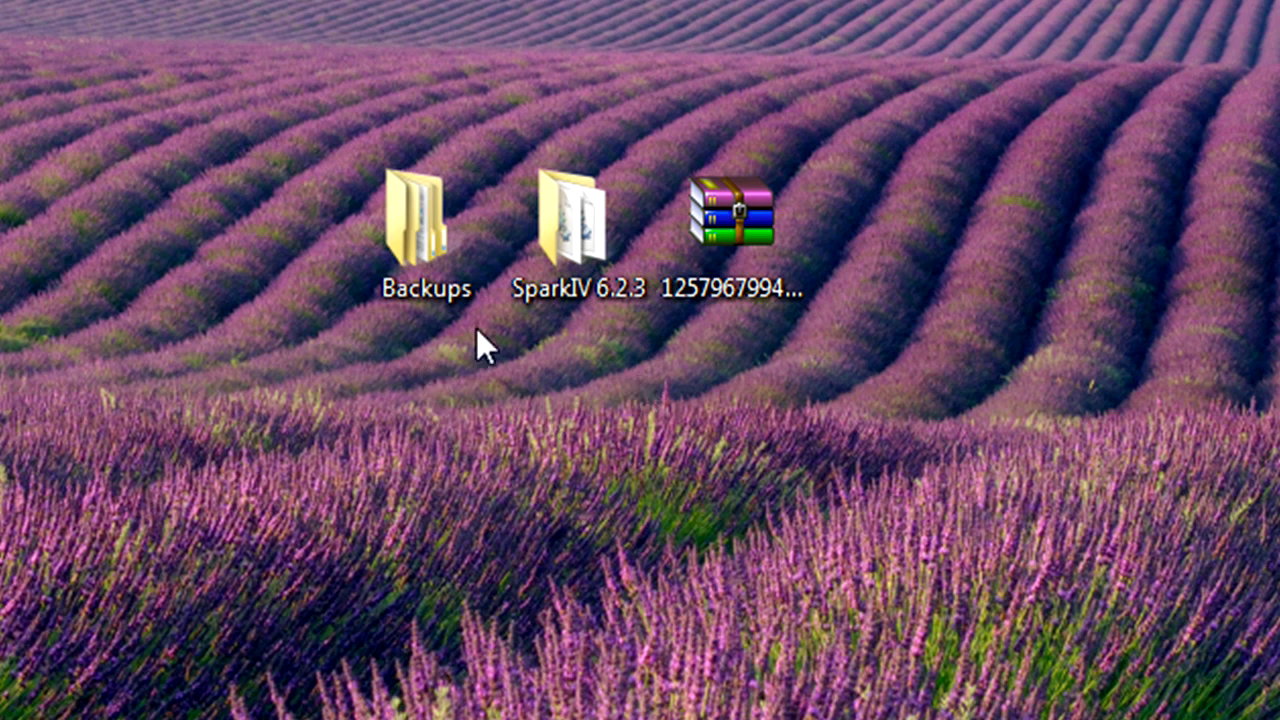
- Check the contents of the Original folder inside the Backups folder on the desktop, and close the window
{"action": "left_click_drag", "start_coordinate": [532, 370], "coordinate": [440, 382]}
{"action": "double_click", "coordinate": [413, 259]}
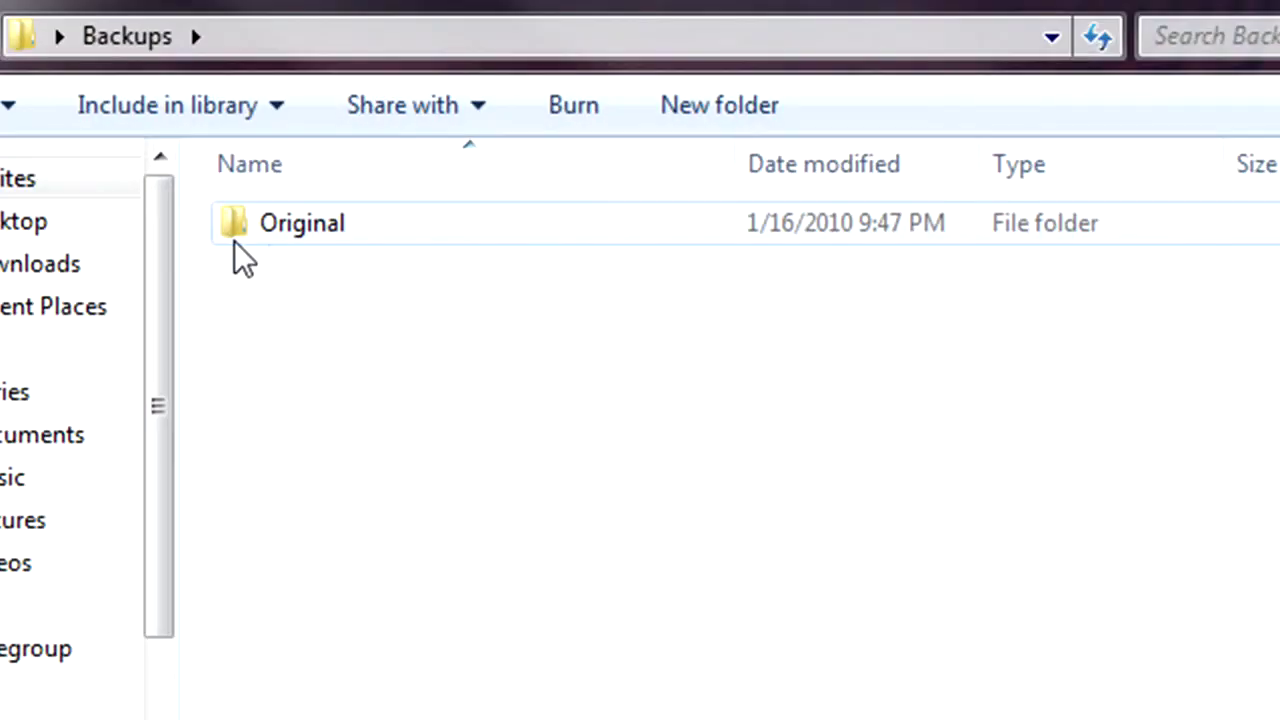
{"action": "double_click", "coordinate": [290, 240]}
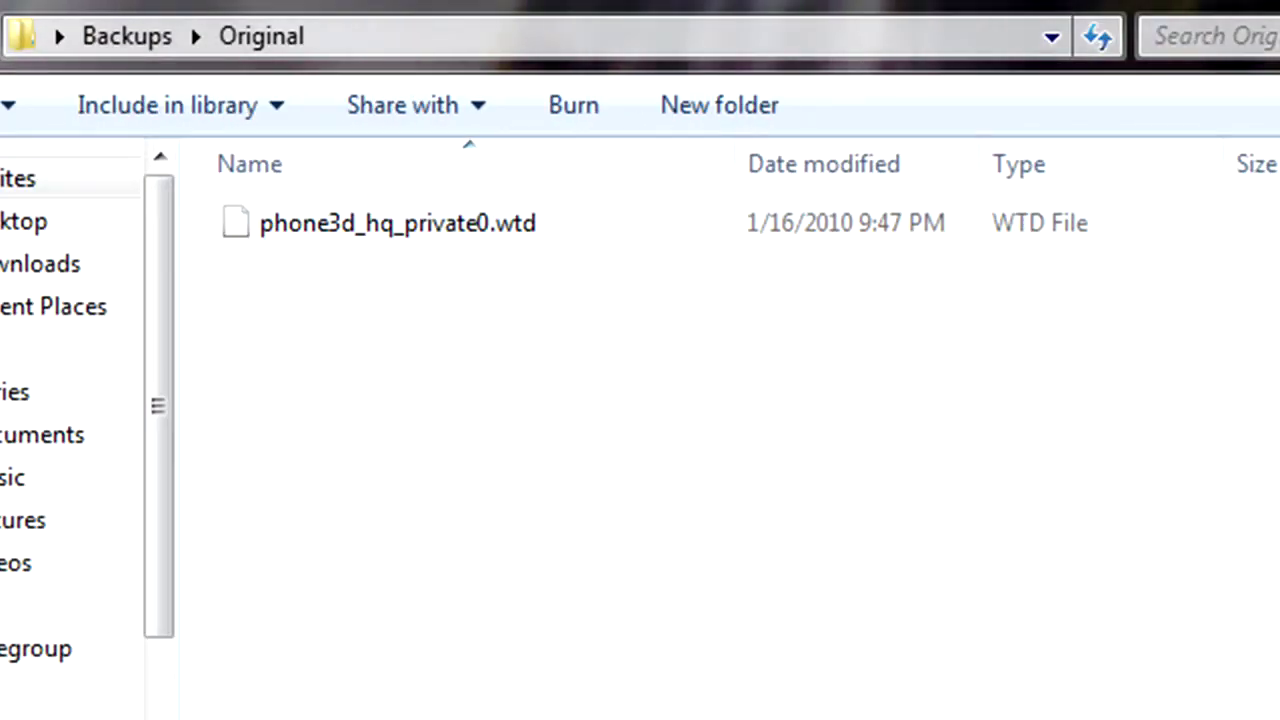
{"action": "key", "text": "alt+F4"}
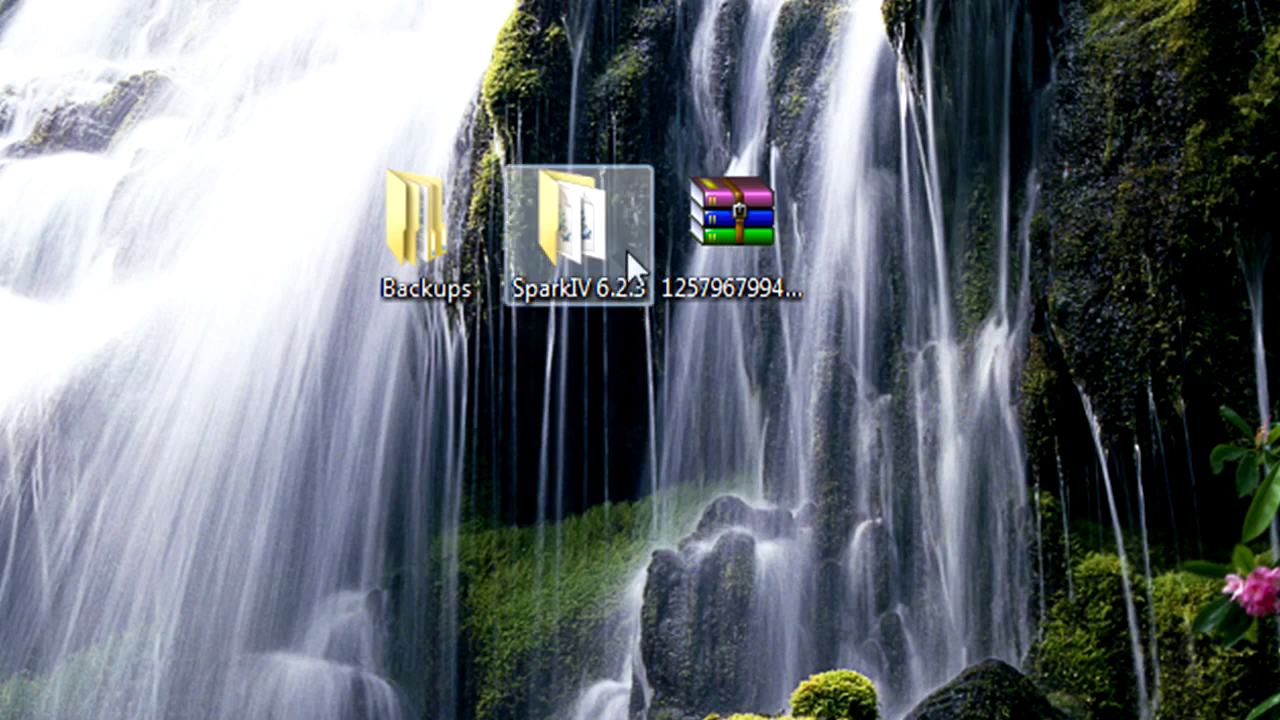
- Extract all files from the SparkIV 0.6.2.3 archive on the desktop into the SparkIV 6.2.3 folder, and close the archive
{"action": "left_click", "coordinate": [586, 254]}
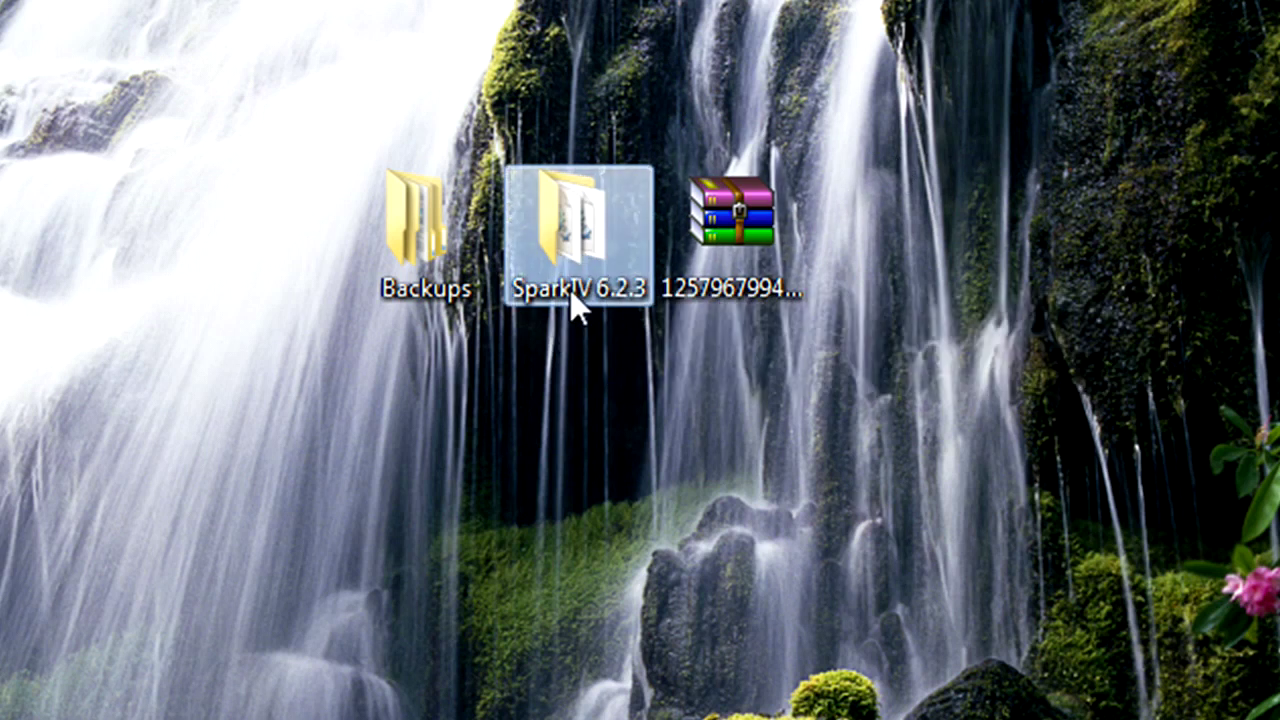
{"action": "left_click", "coordinate": [712, 240]}
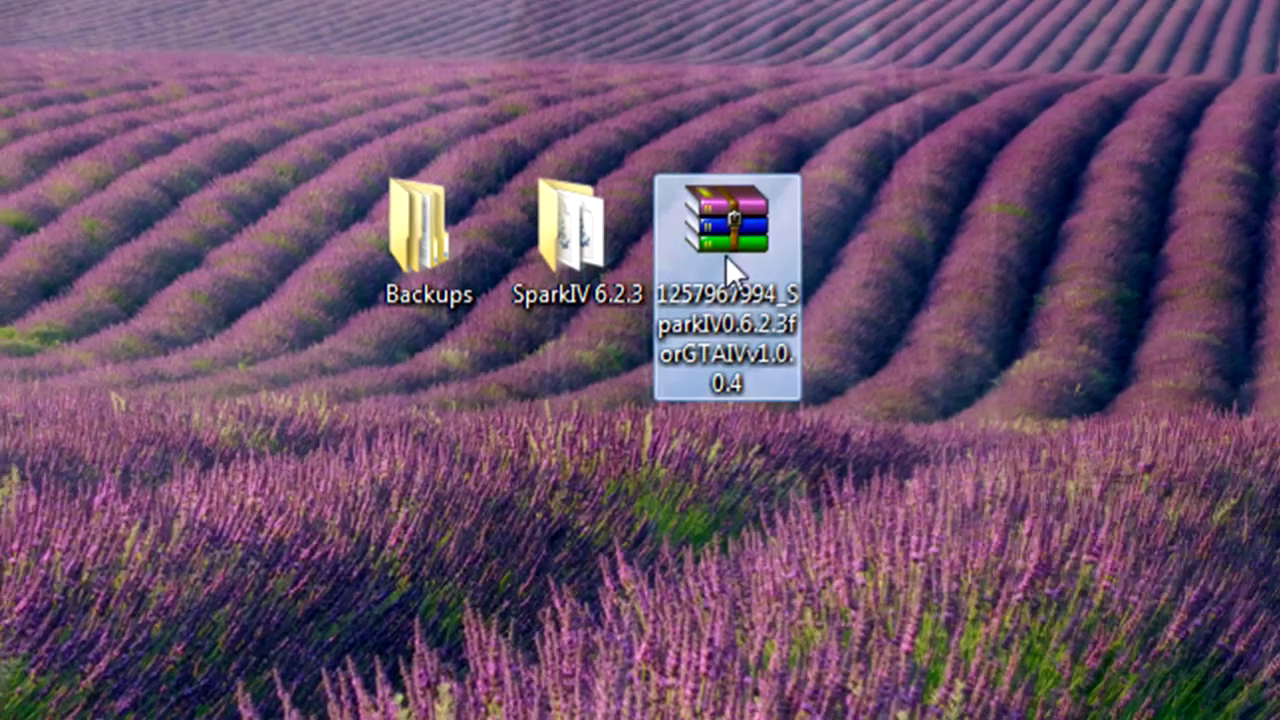
{"action": "double_click", "coordinate": [725, 255]}
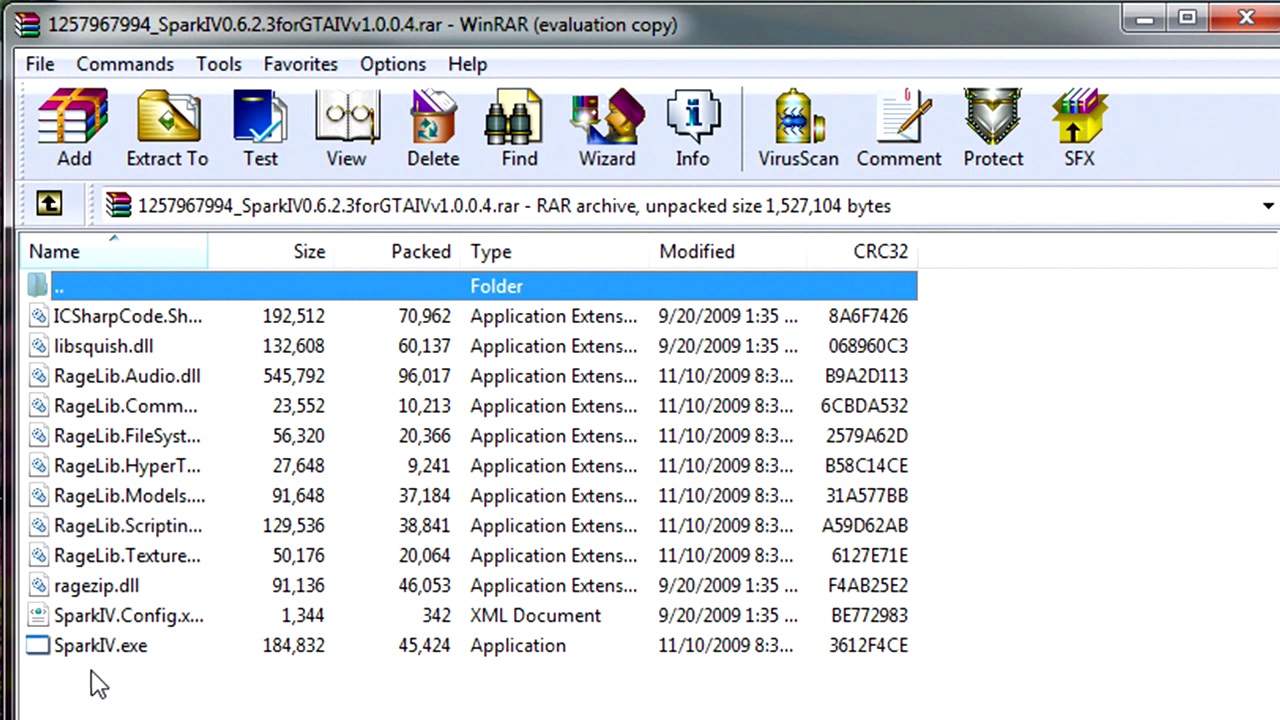
{"action": "left_click_drag", "start_coordinate": [97, 685], "coordinate": [97, 328]}
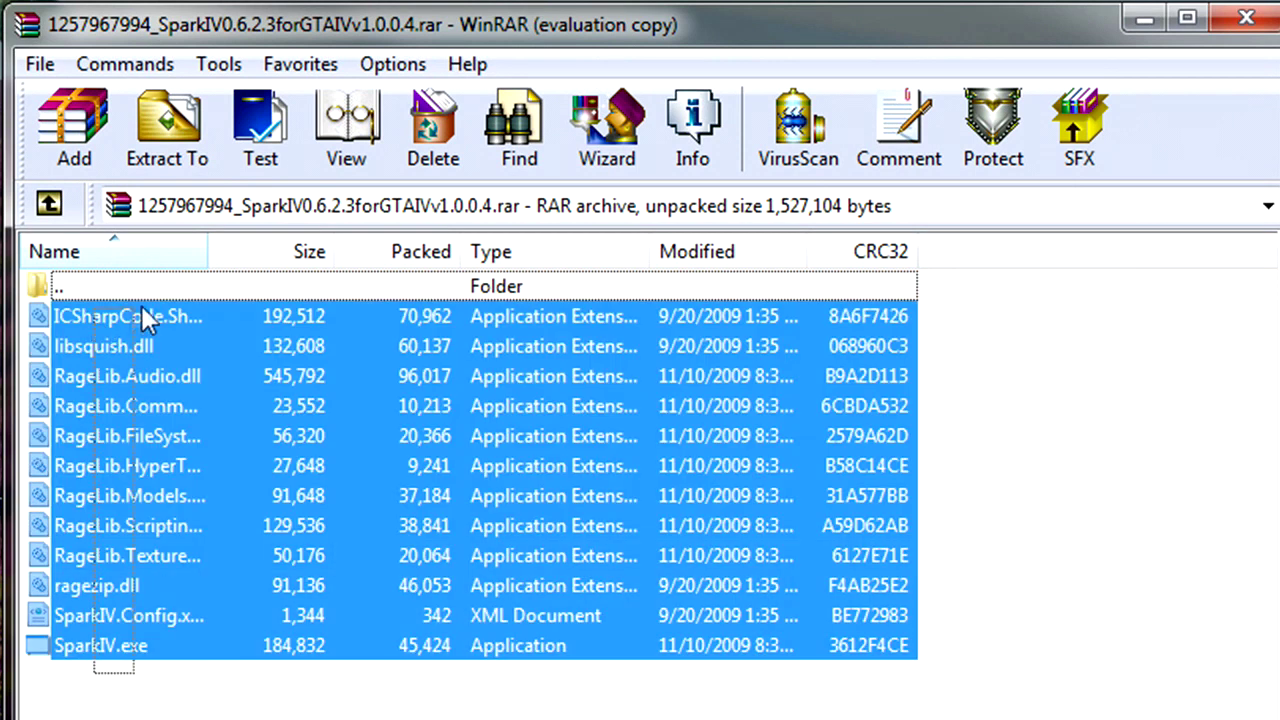
{"action": "left_click", "coordinate": [166, 155]}
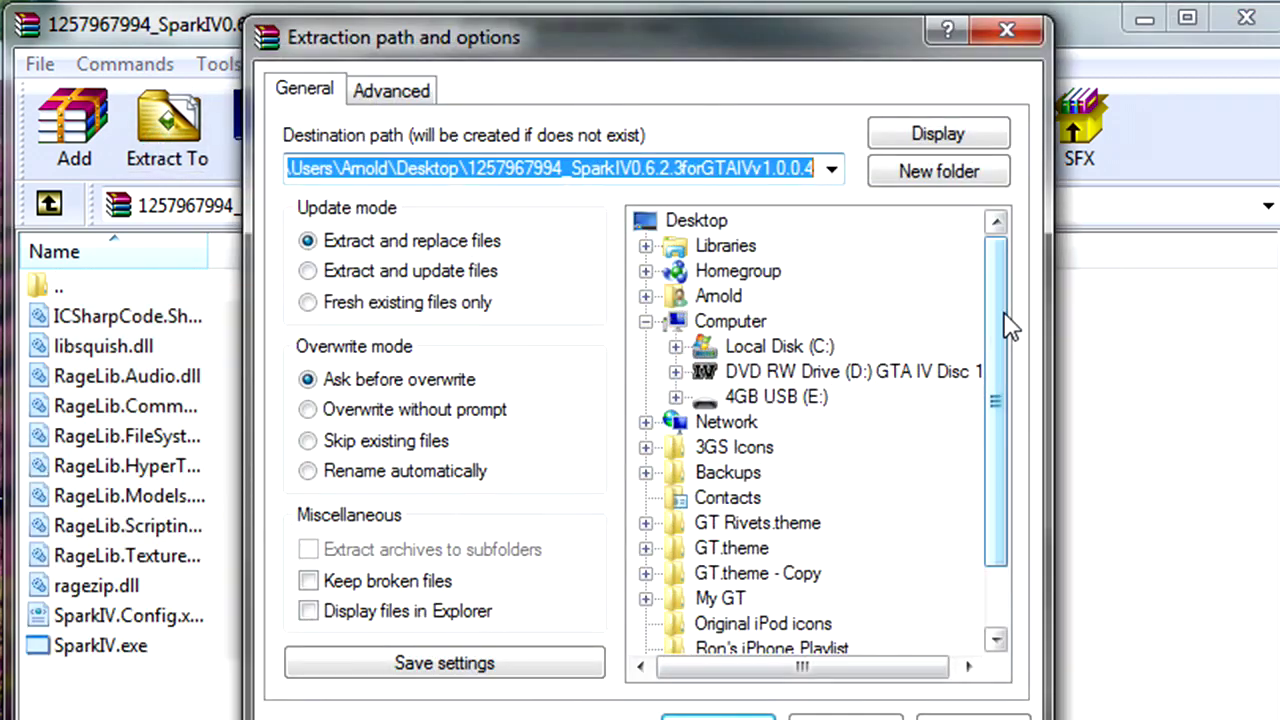
{"action": "left_click_drag", "start_coordinate": [1011, 323], "coordinate": [1020, 451]}
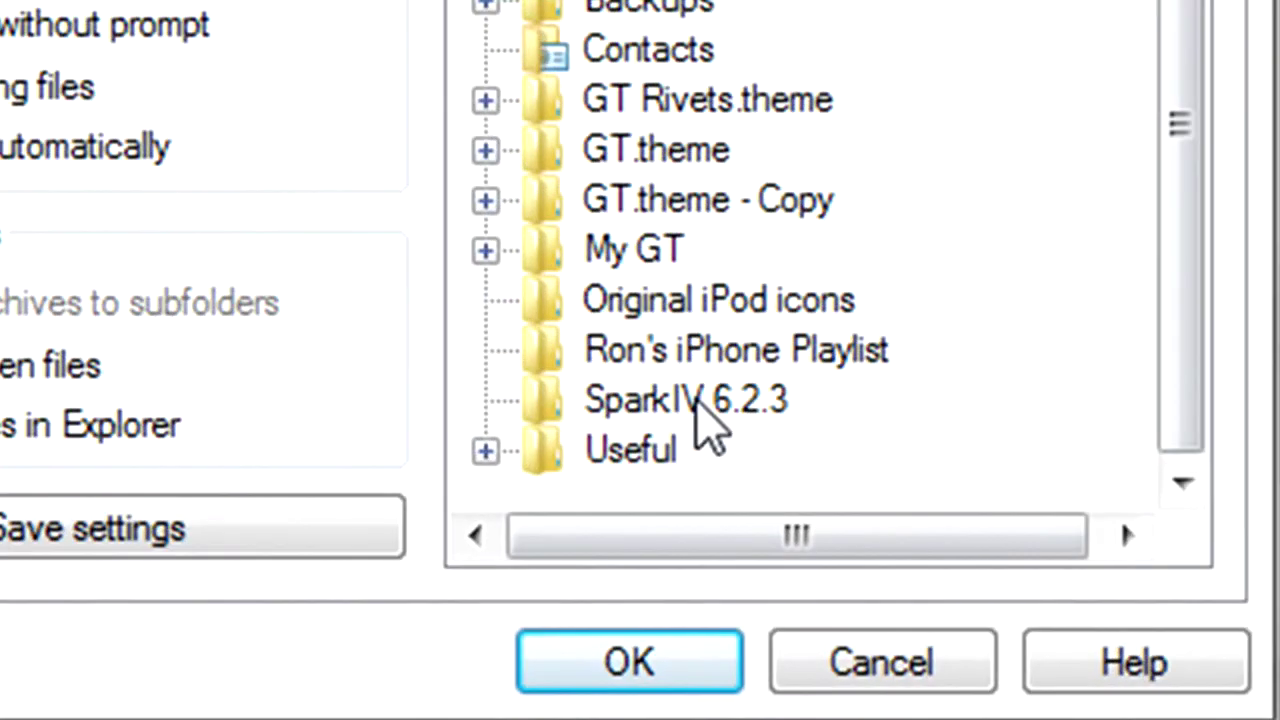
{"action": "left_click", "coordinate": [740, 434]}
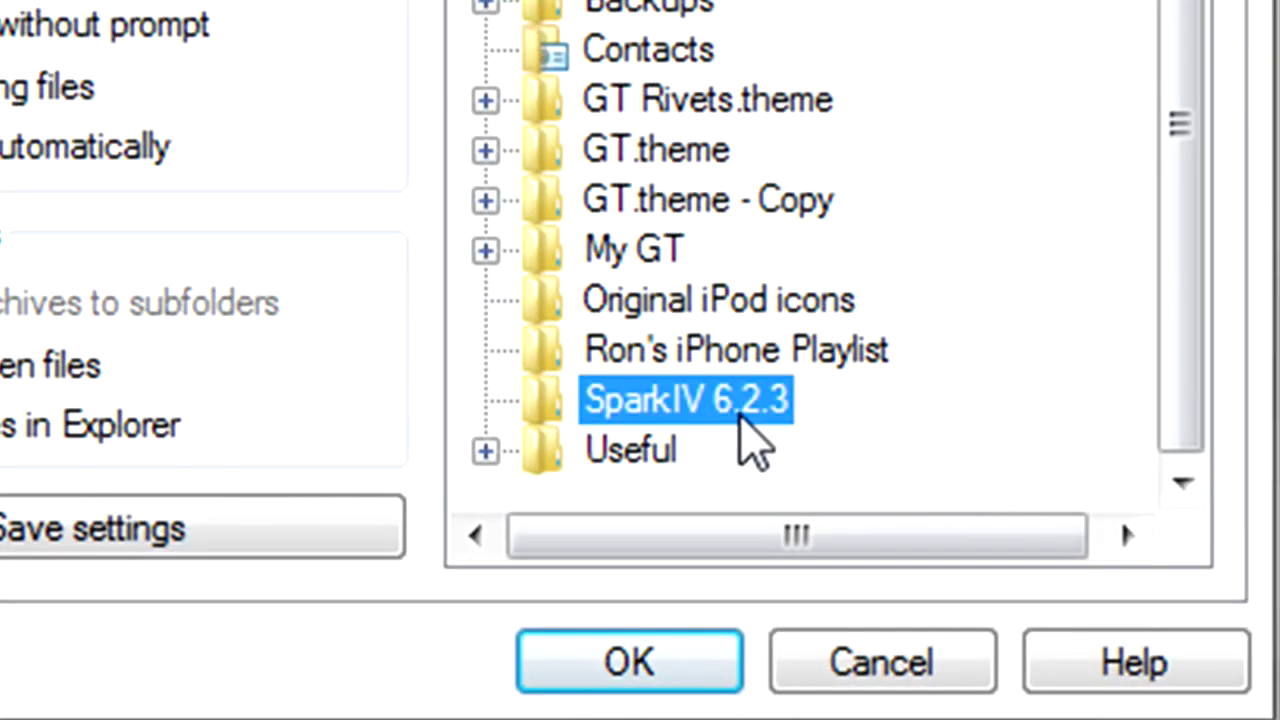
{"action": "left_click", "coordinate": [668, 665]}
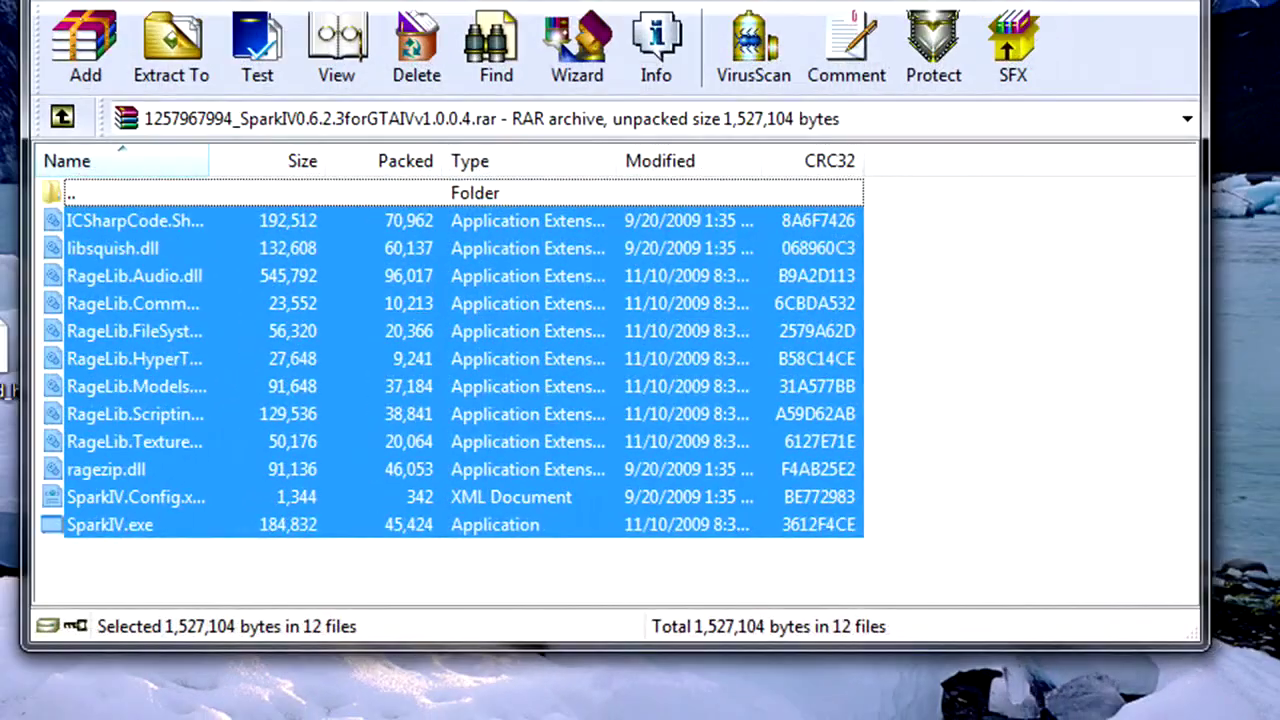
{"action": "key", "text": "alt+F4"}
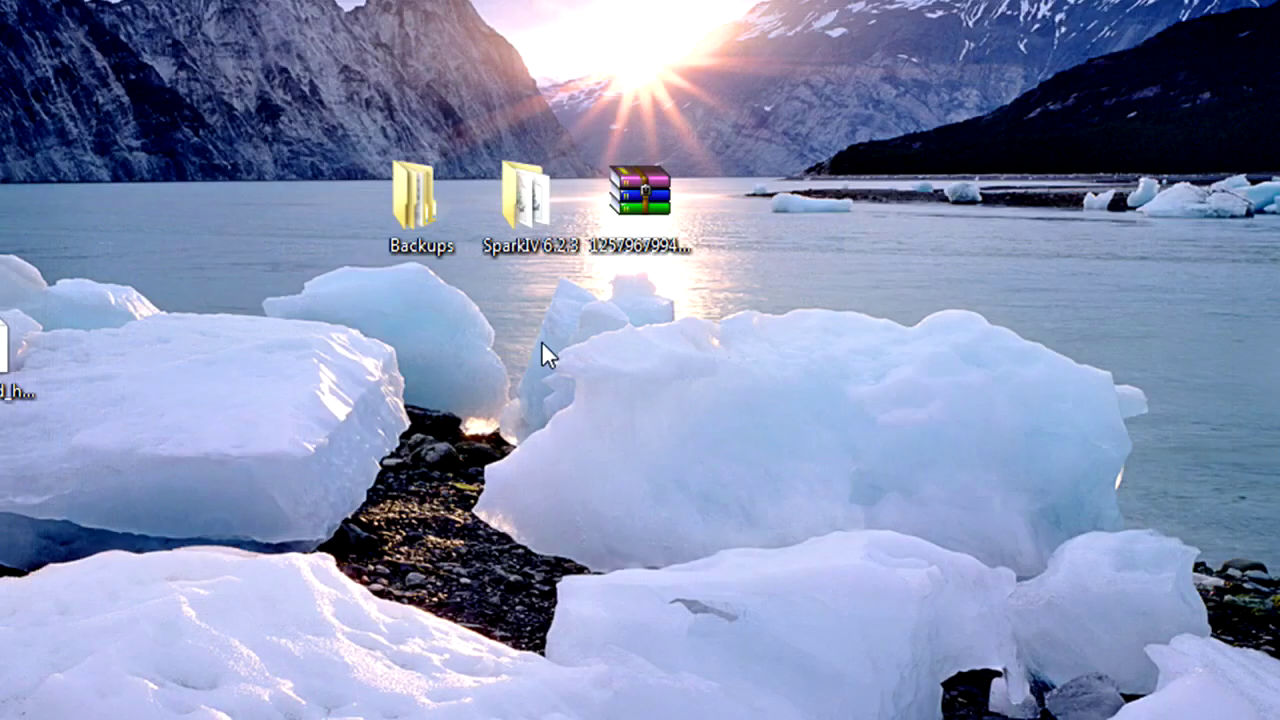
- Run the SparkIV application from the desktop's SparkIV 6.2.3 folder as administrator
{"action": "double_click", "coordinate": [524, 240]}
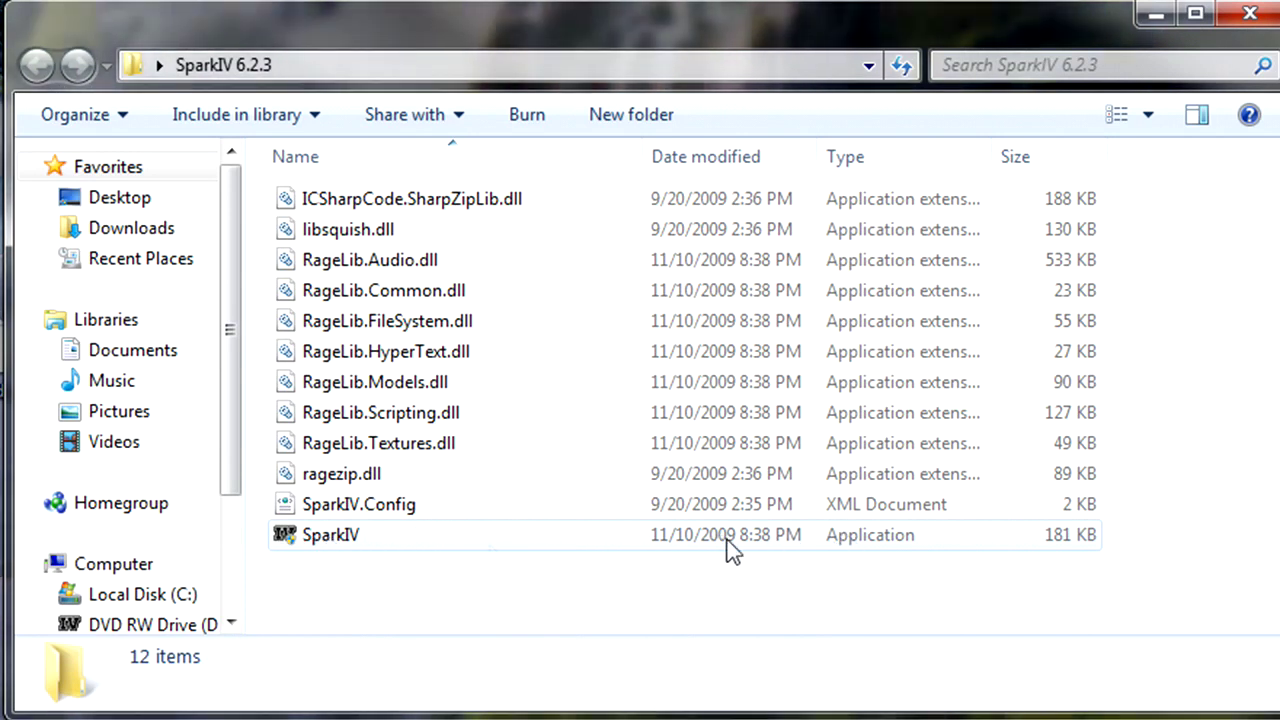
{"action": "left_click", "coordinate": [341, 533]}
{"action": "right_click", "coordinate": [341, 533]}
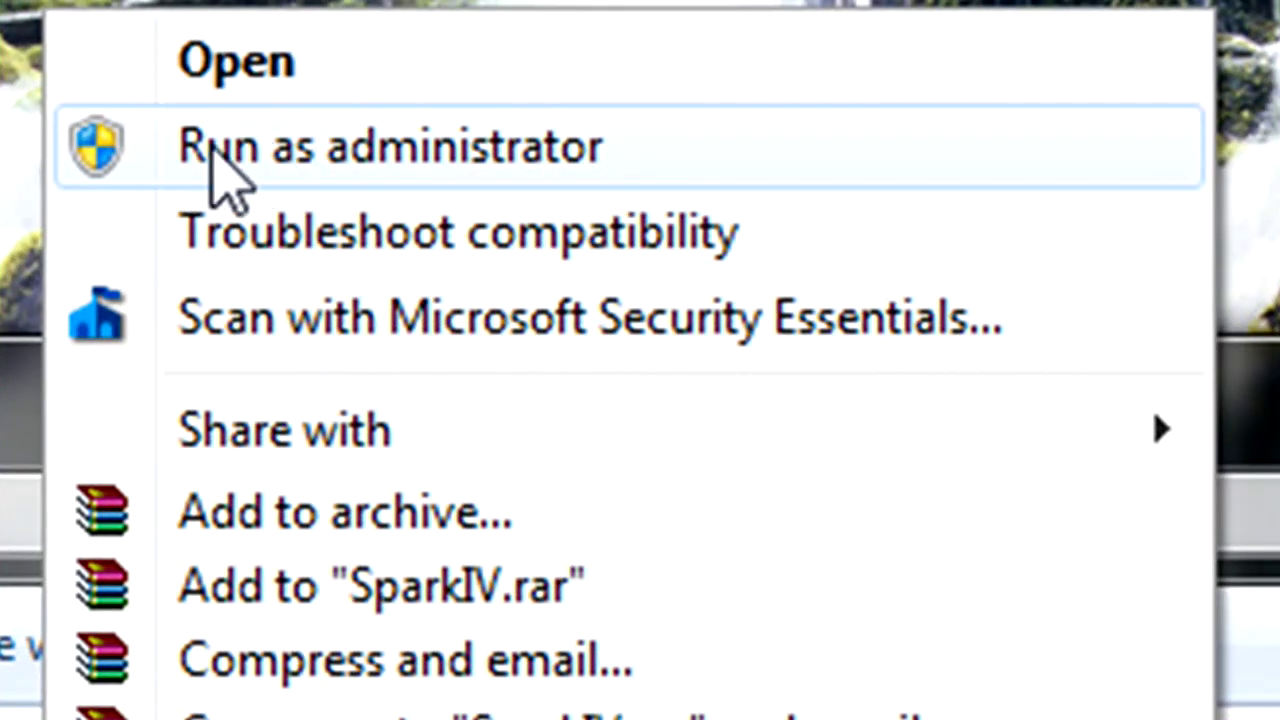
{"action": "left_click", "coordinate": [212, 156]}
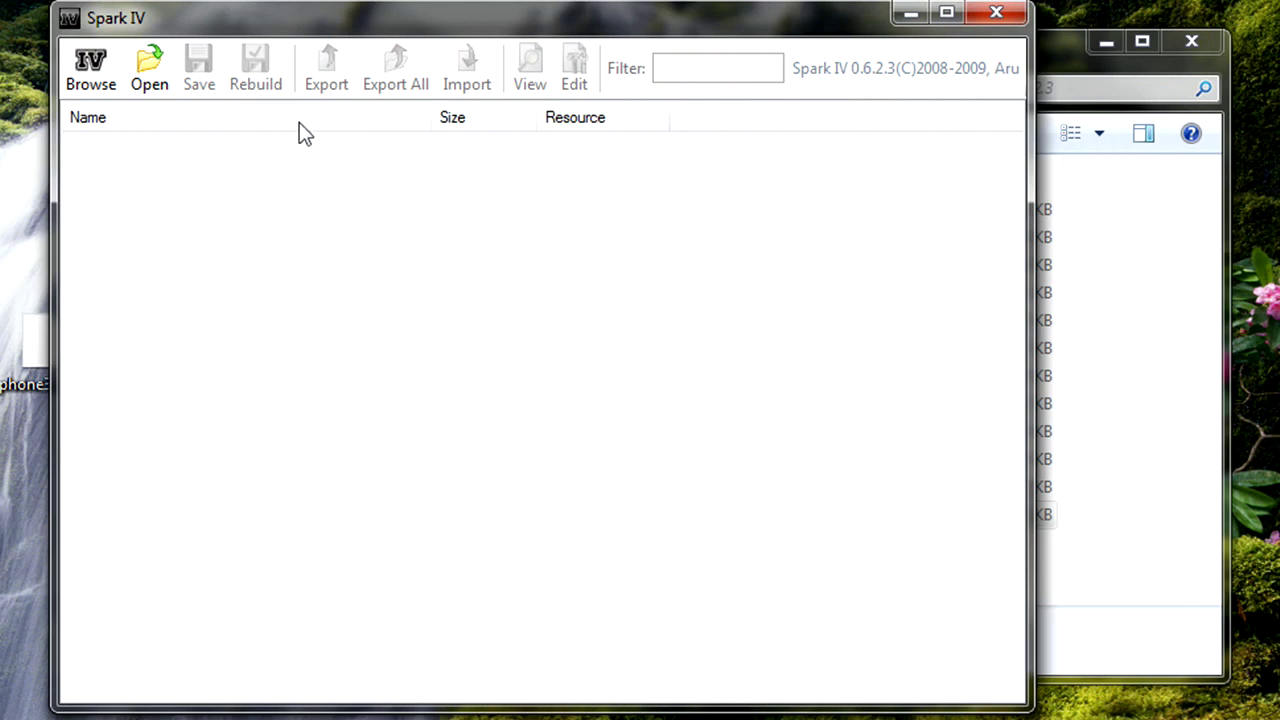
- Start opening an IV archive and browse to the Grand Theft Auto IV folder under C:, Program Files (x86), Rockstar Games
{"action": "left_click", "coordinate": [148, 72]}
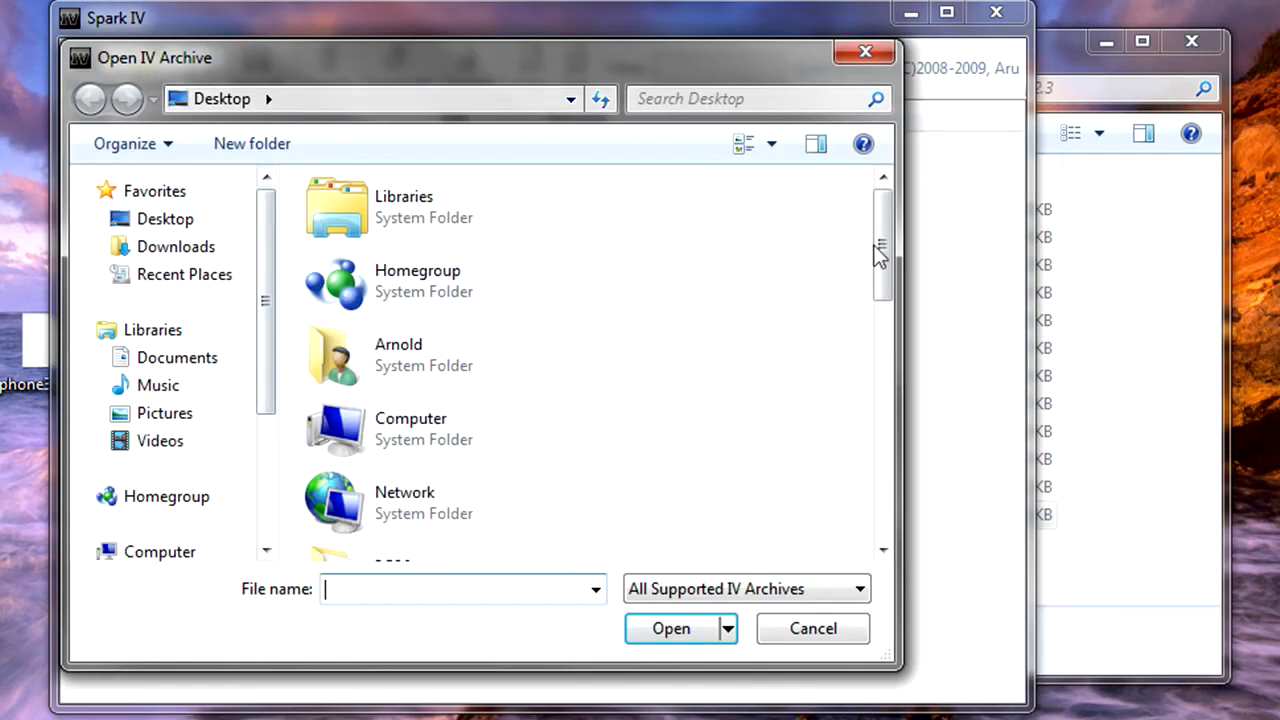
{"action": "left_click_drag", "start_coordinate": [884, 252], "coordinate": [883, 280]}
{"action": "double_click", "coordinate": [405, 236]}
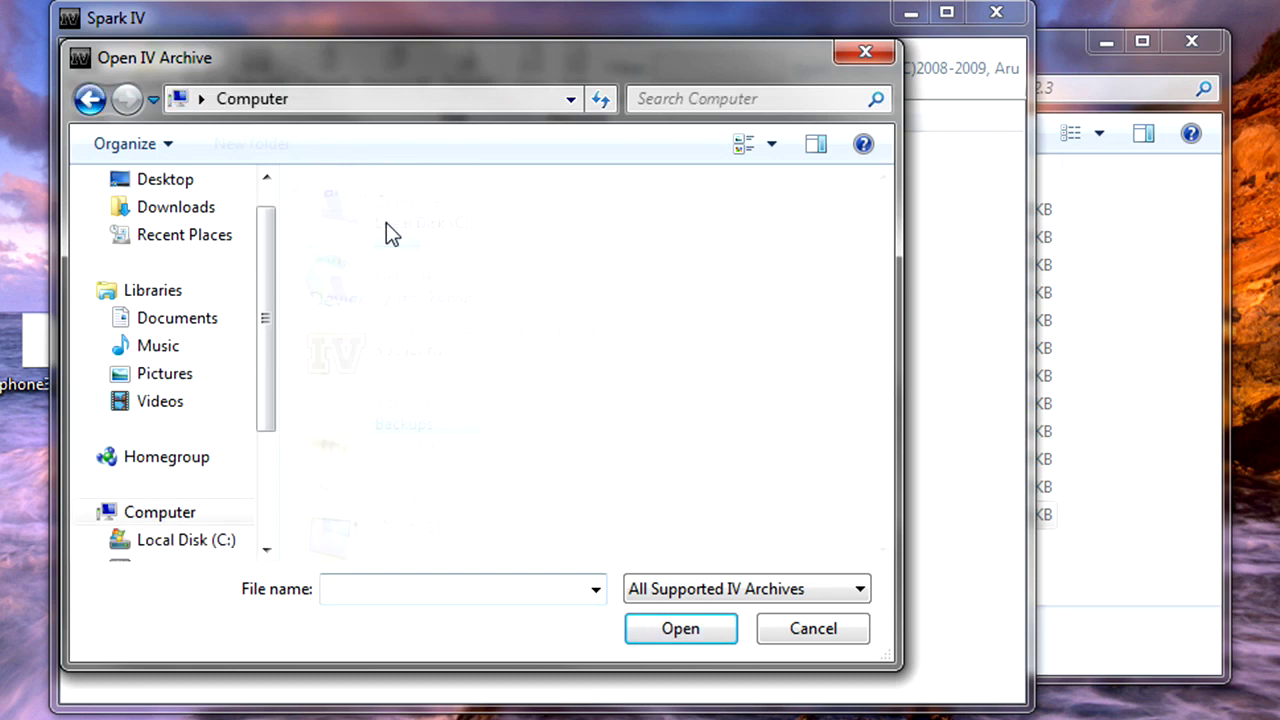
{"action": "double_click", "coordinate": [423, 243]}
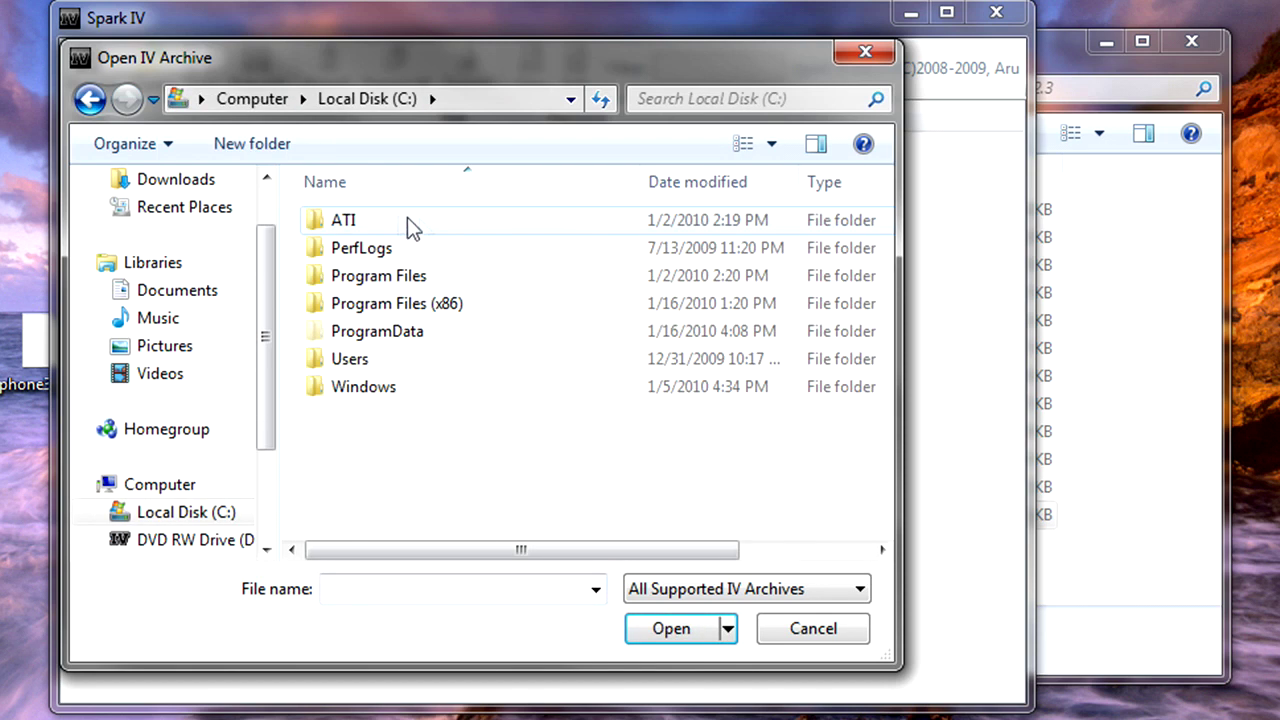
{"action": "double_click", "coordinate": [395, 305]}
{"action": "scroll", "coordinate": [440, 428], "scroll_direction": "down", "scroll_amount": 4}
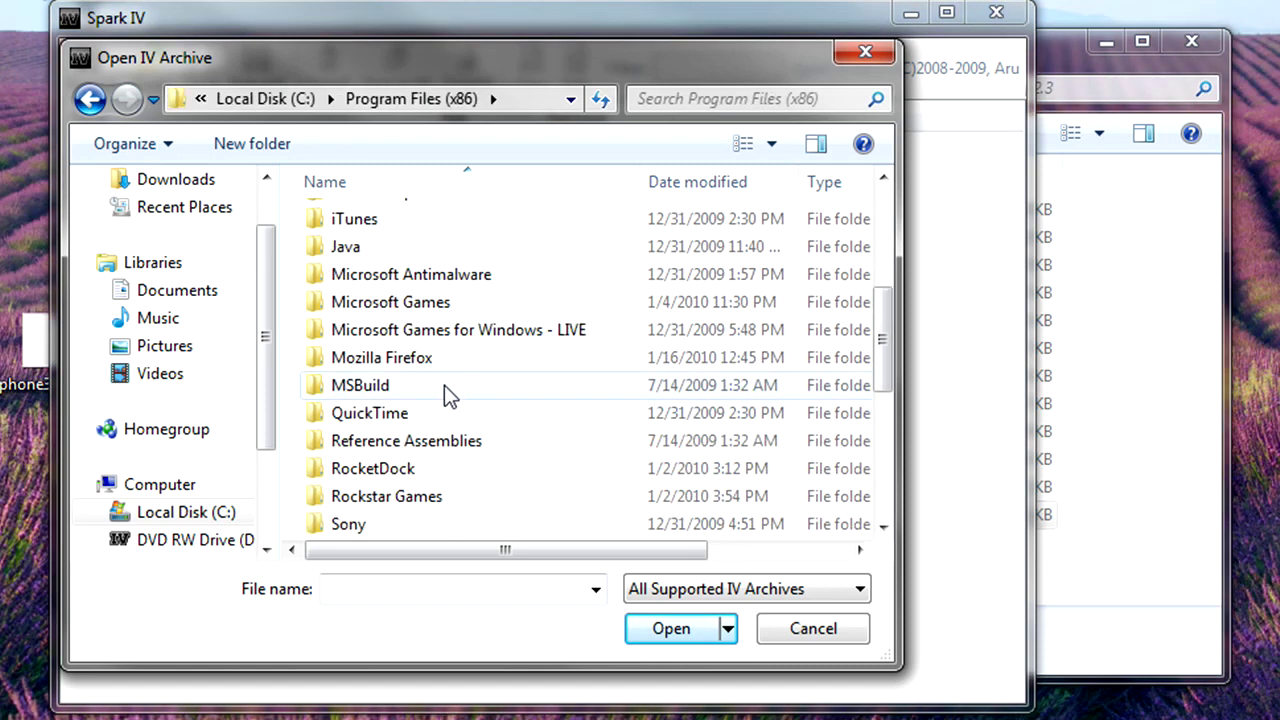
{"action": "scroll", "coordinate": [430, 440], "scroll_direction": "down", "scroll_amount": 1}
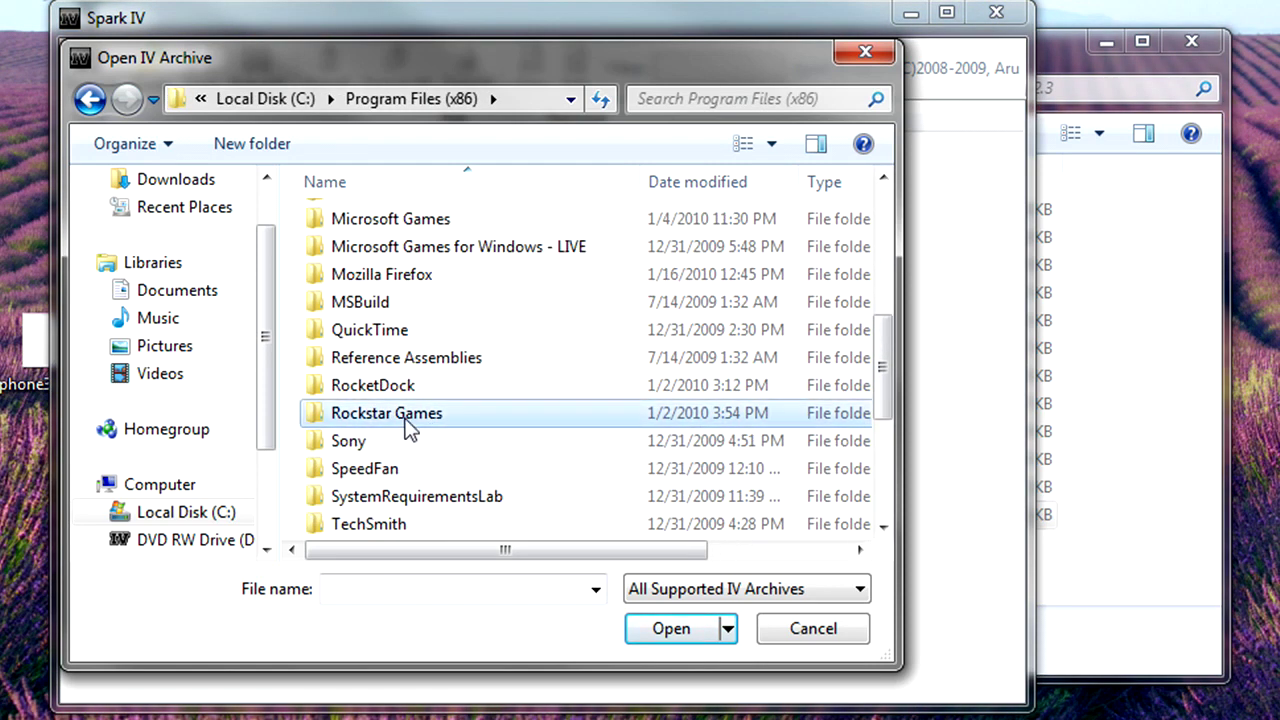
{"action": "double_click", "coordinate": [408, 424]}
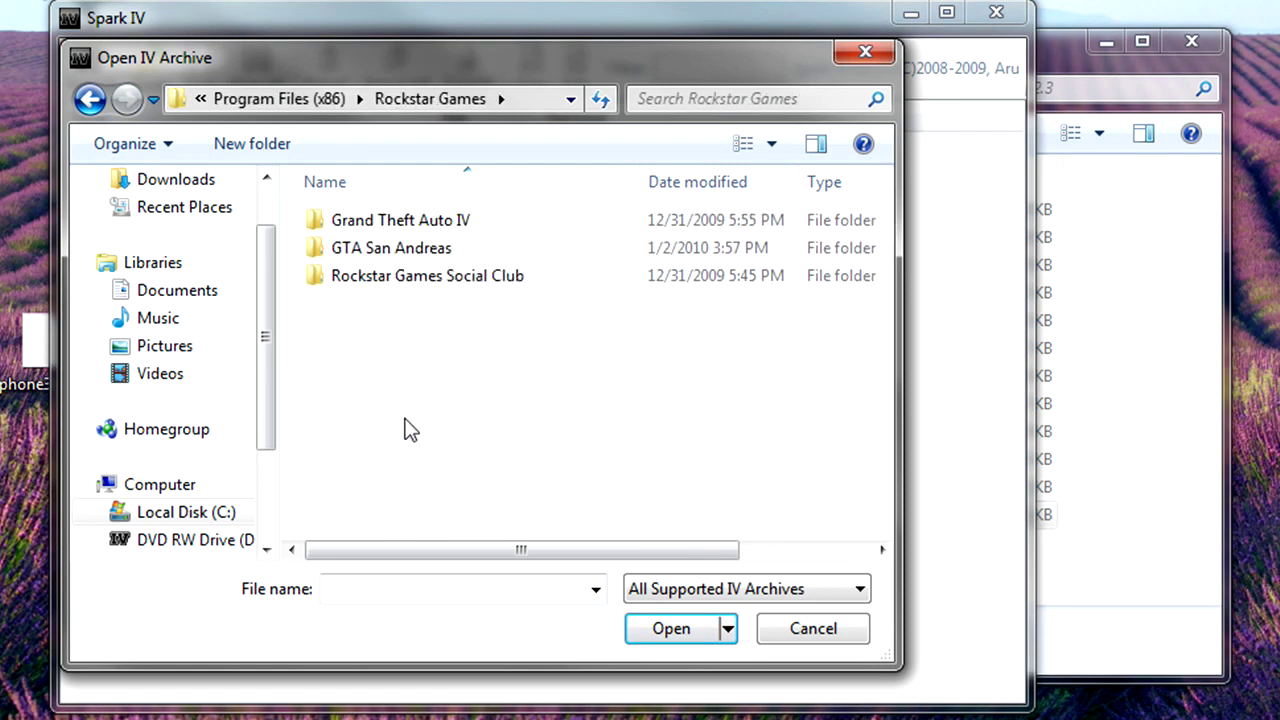
{"action": "double_click", "coordinate": [407, 221]}
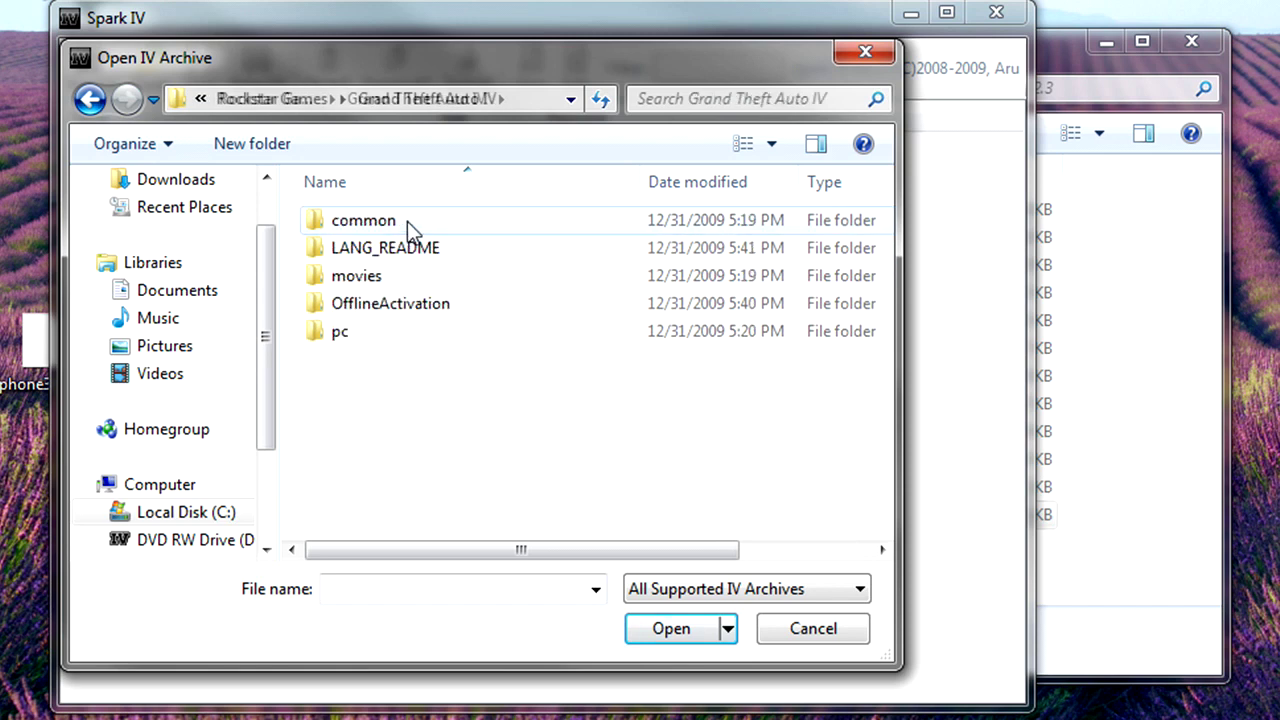
- Open the vehicles archive from the game's pc\models\cdimages folder
{"action": "double_click", "coordinate": [340, 333]}
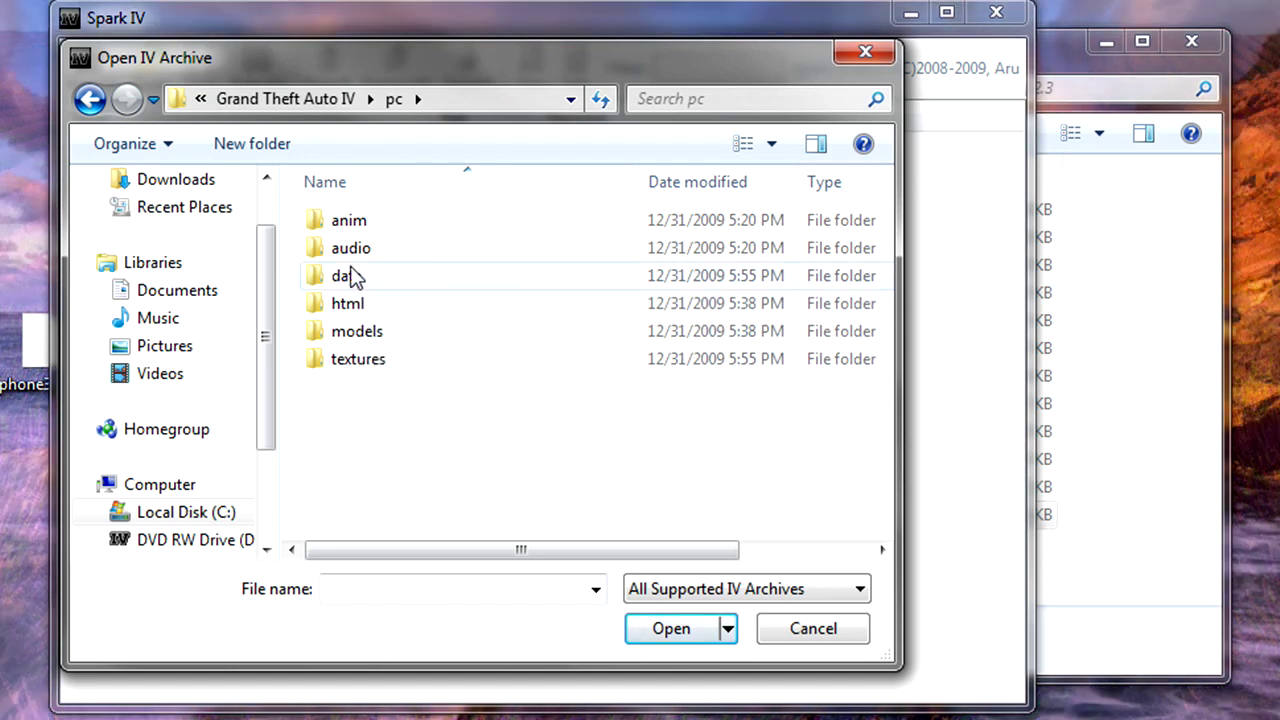
{"action": "double_click", "coordinate": [358, 334]}
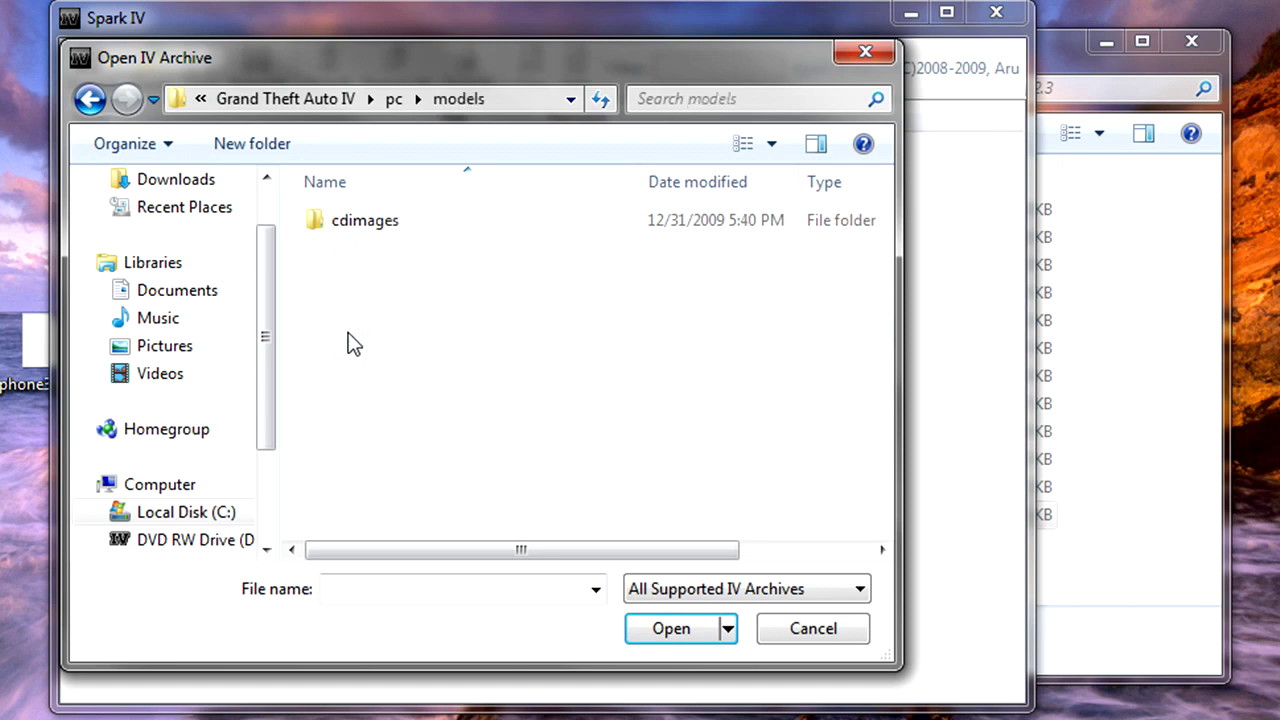
{"action": "double_click", "coordinate": [375, 228]}
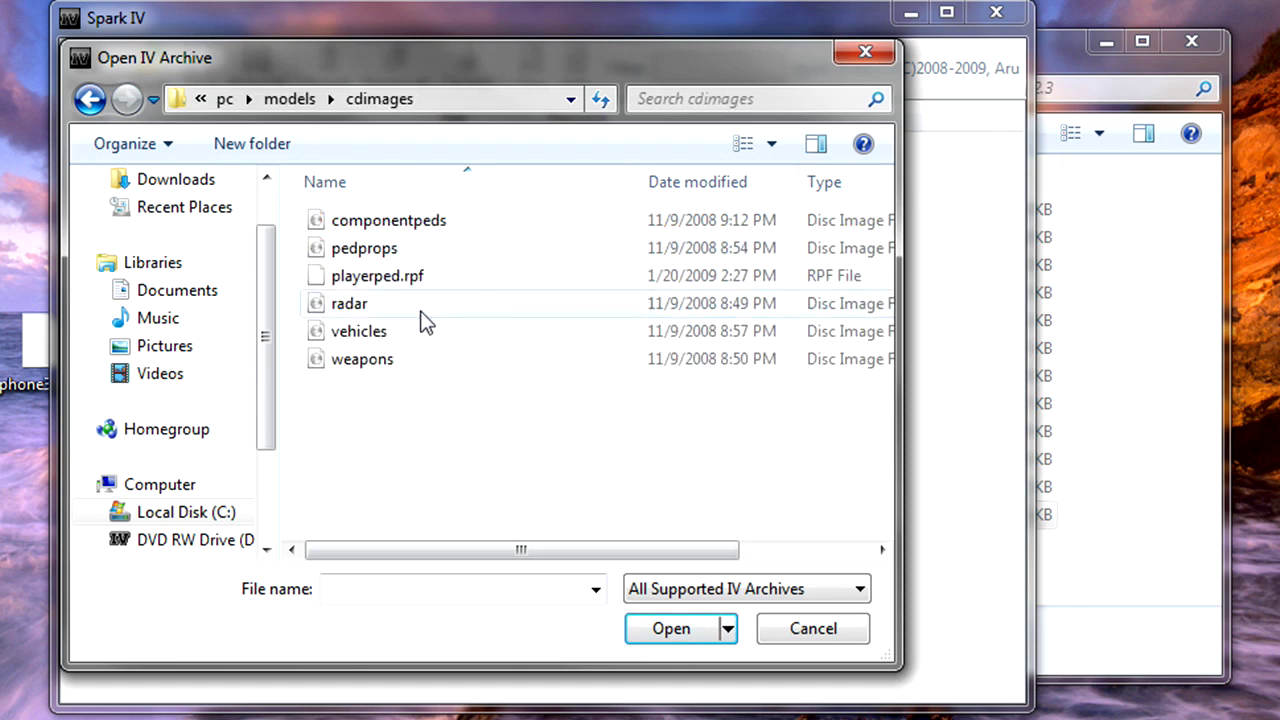
{"action": "double_click", "coordinate": [358, 333]}
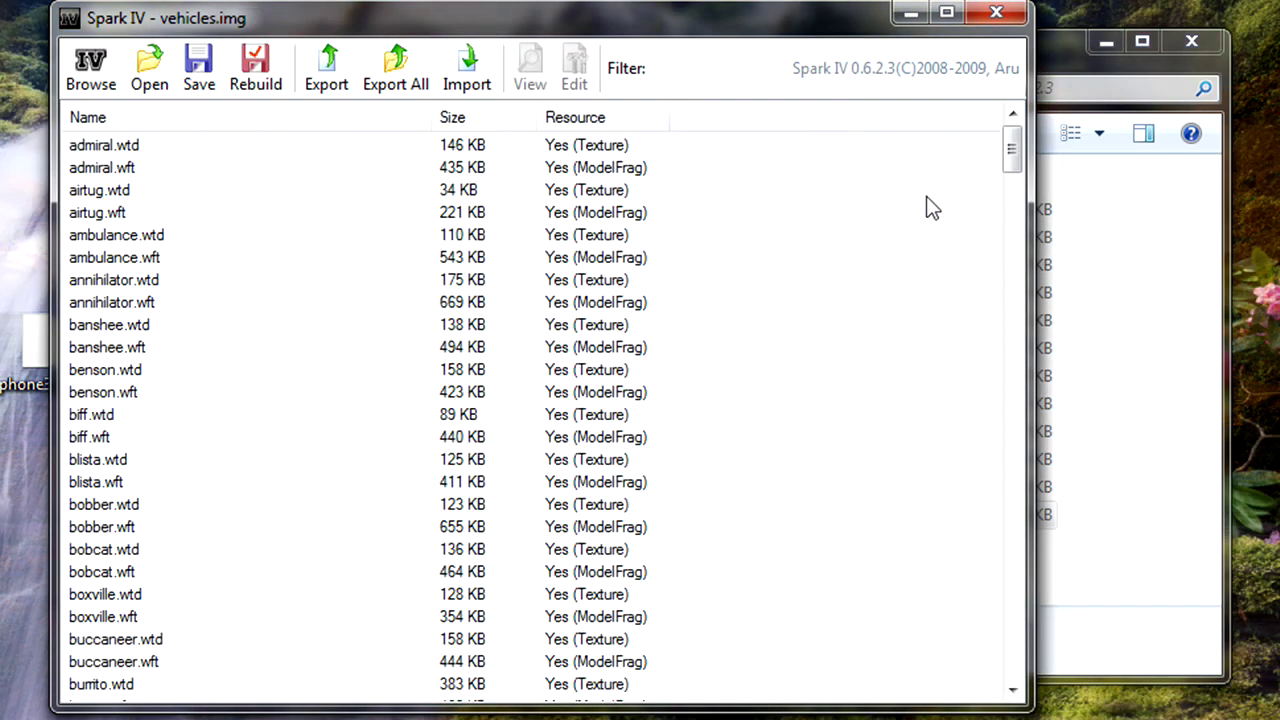
- View the annihilator.wft helicopter model in 3D, zooming and rotating it to examine its shape, and close the viewer
{"action": "left_click_drag", "start_coordinate": [1010, 150], "coordinate": [1008, 85]}
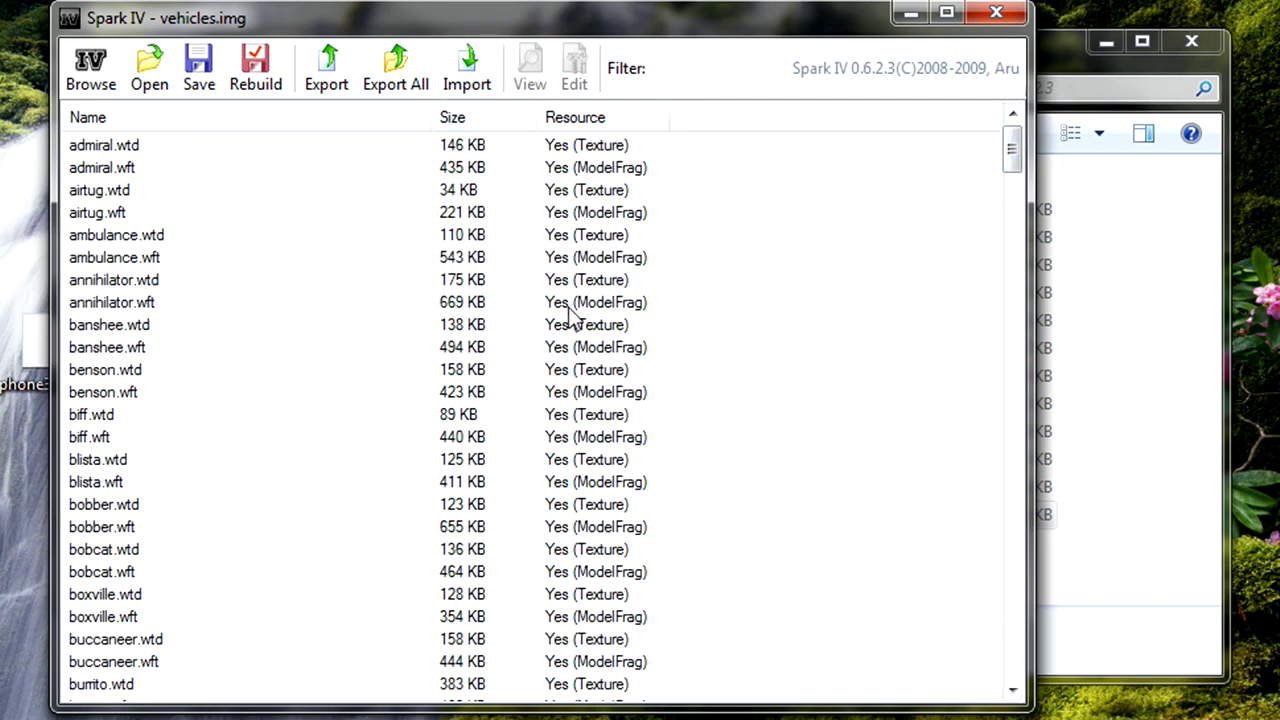
{"action": "double_click", "coordinate": [502, 311]}
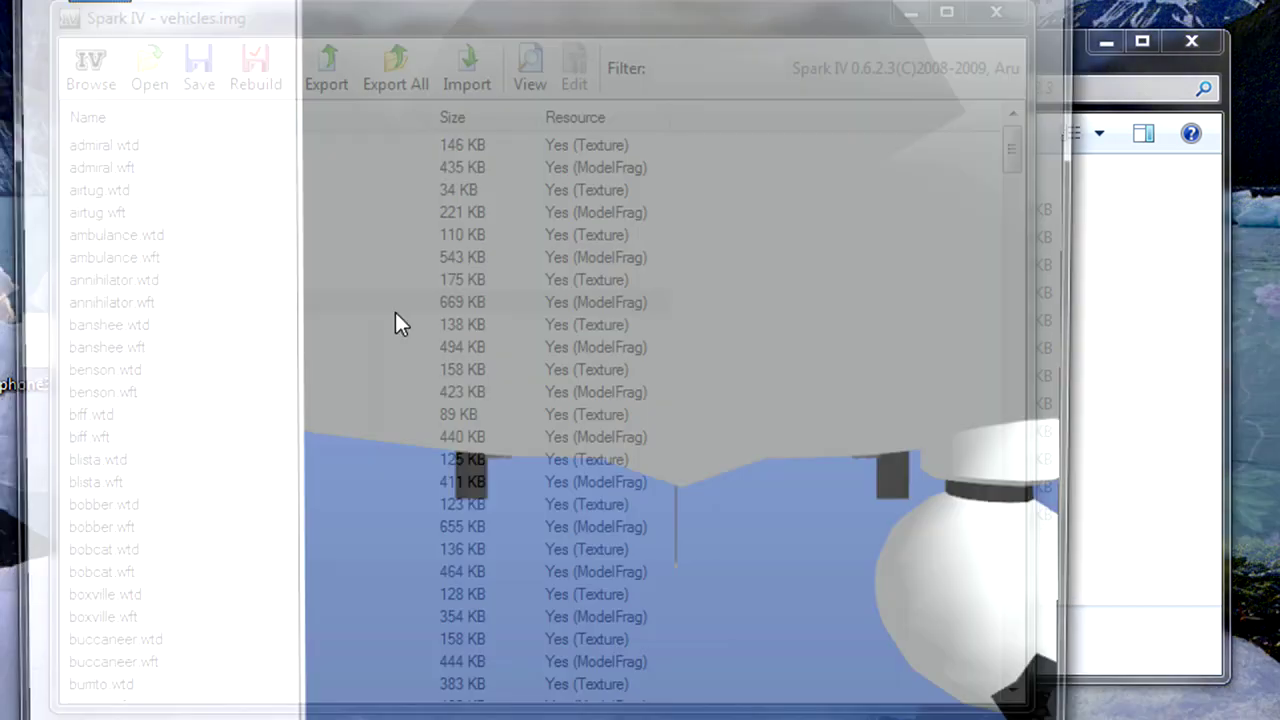
{"action": "scroll", "coordinate": [549, 122], "scroll_direction": "down", "scroll_amount": 5}
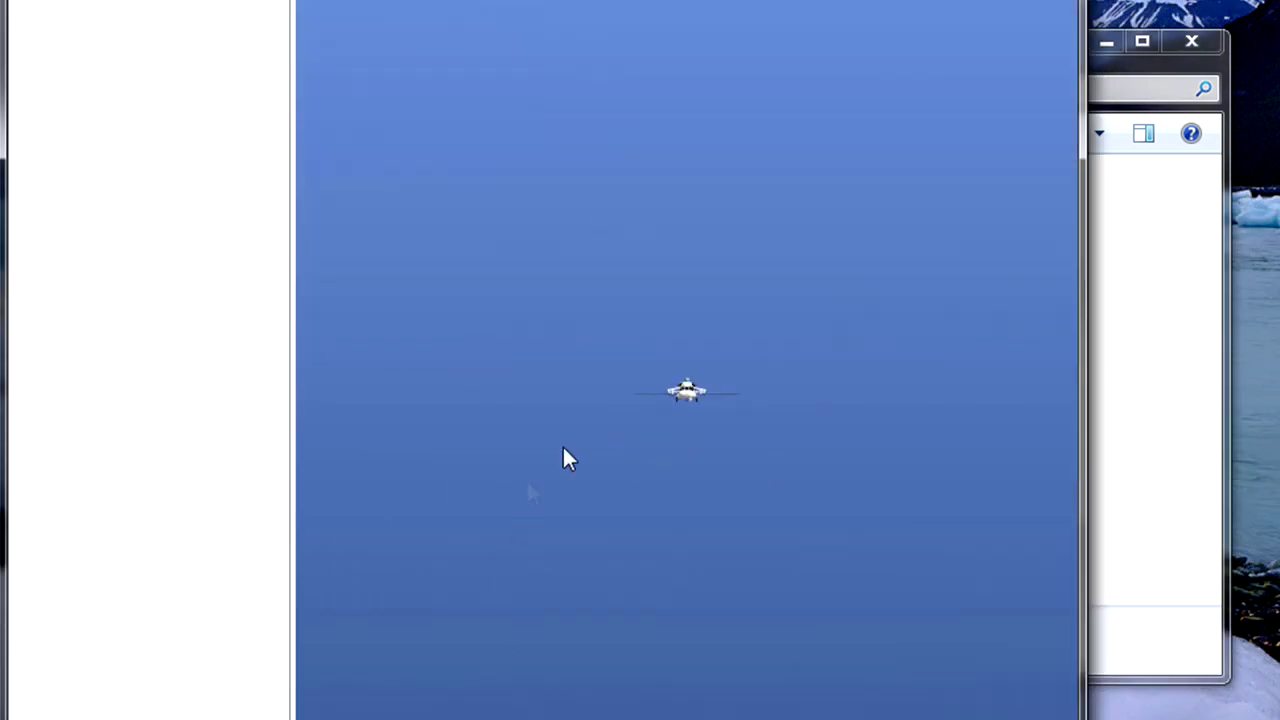
{"action": "scroll", "coordinate": [565, 458], "scroll_direction": "up", "scroll_amount": 5}
{"action": "left_click_drag", "start_coordinate": [686, 266], "coordinate": [1013, 82]}
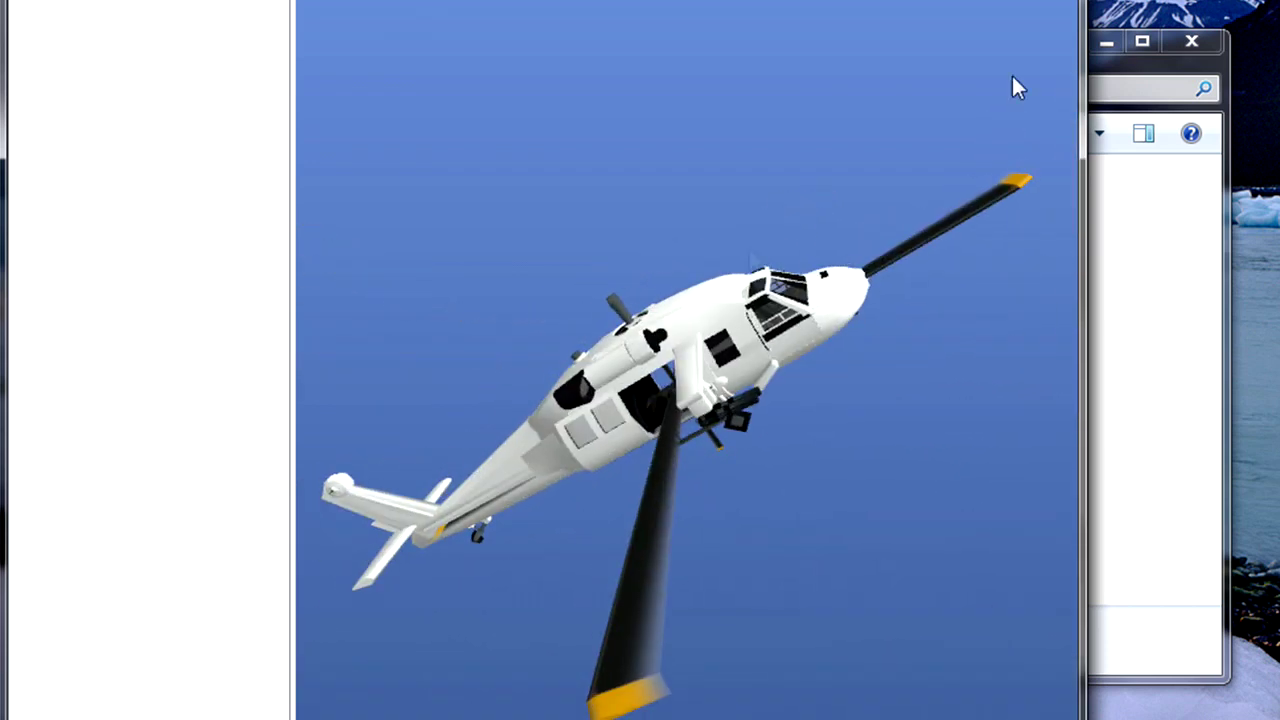
{"action": "key", "text": "Escape"}
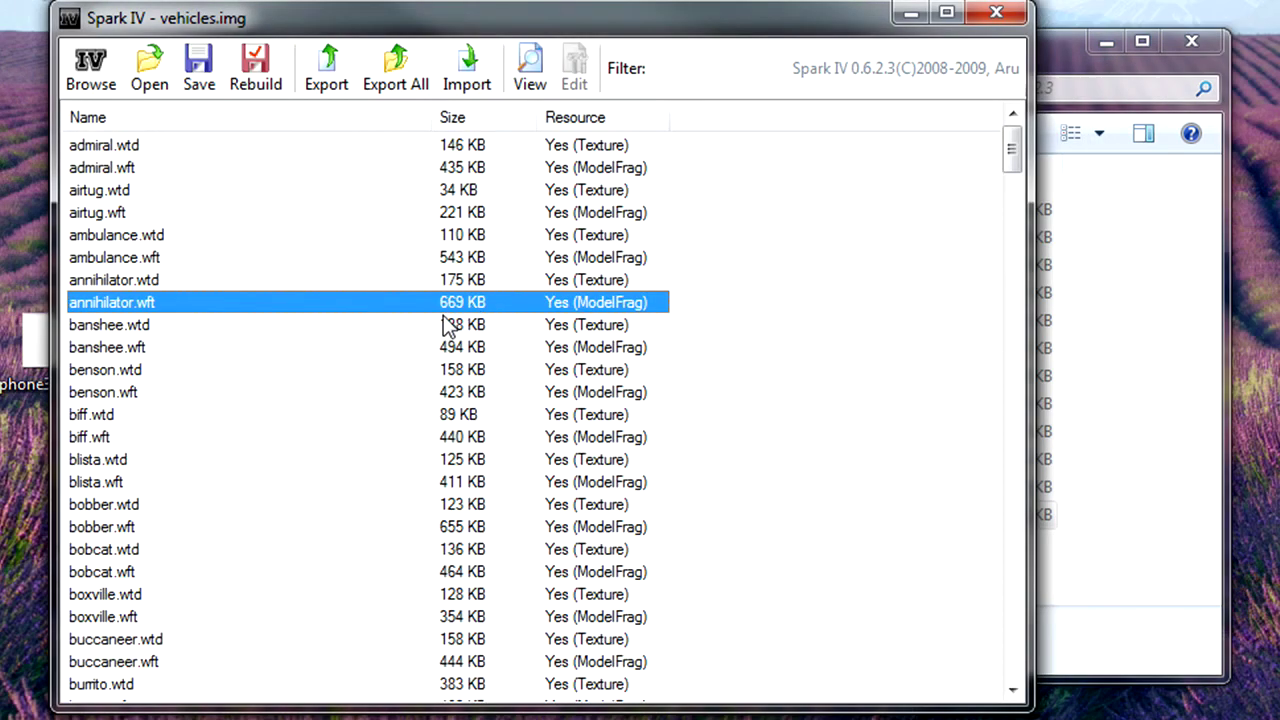
- View the annihilator.wtd textures, examining the interior, blades_spec and decals images, and close the viewer
{"action": "double_click", "coordinate": [451, 287]}
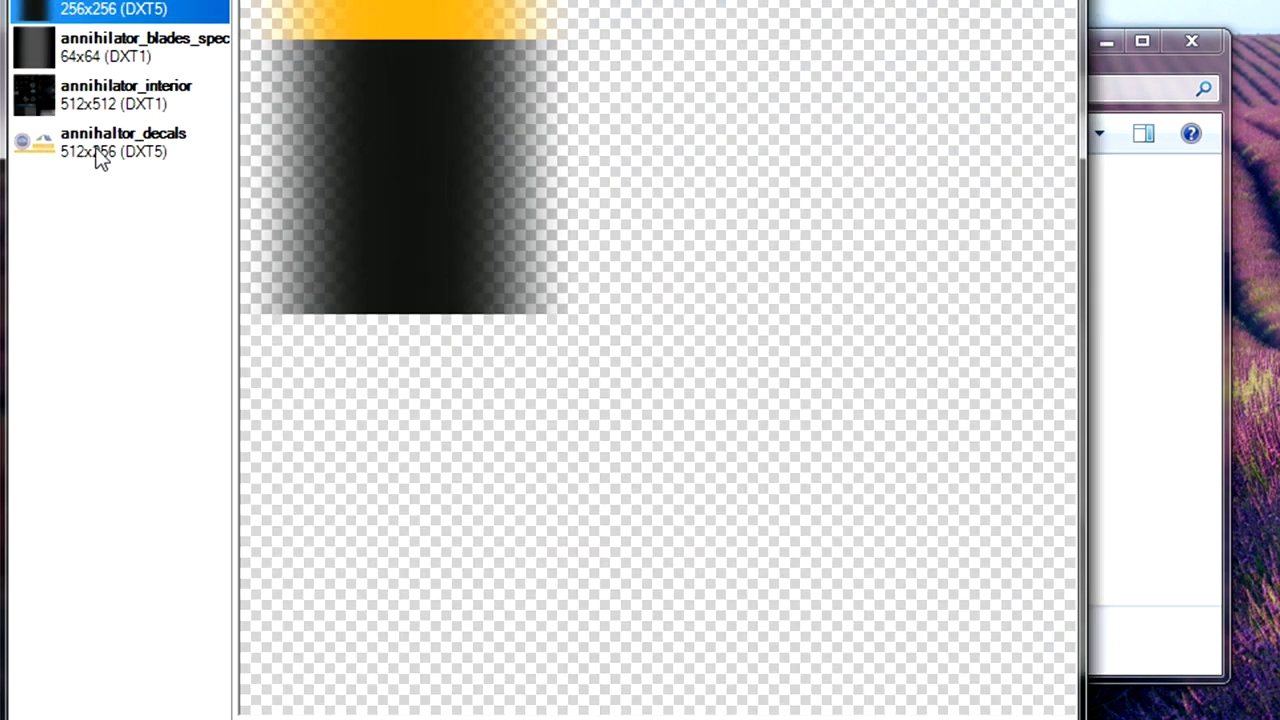
{"action": "left_click", "coordinate": [100, 160]}
{"action": "left_click", "coordinate": [111, 95]}
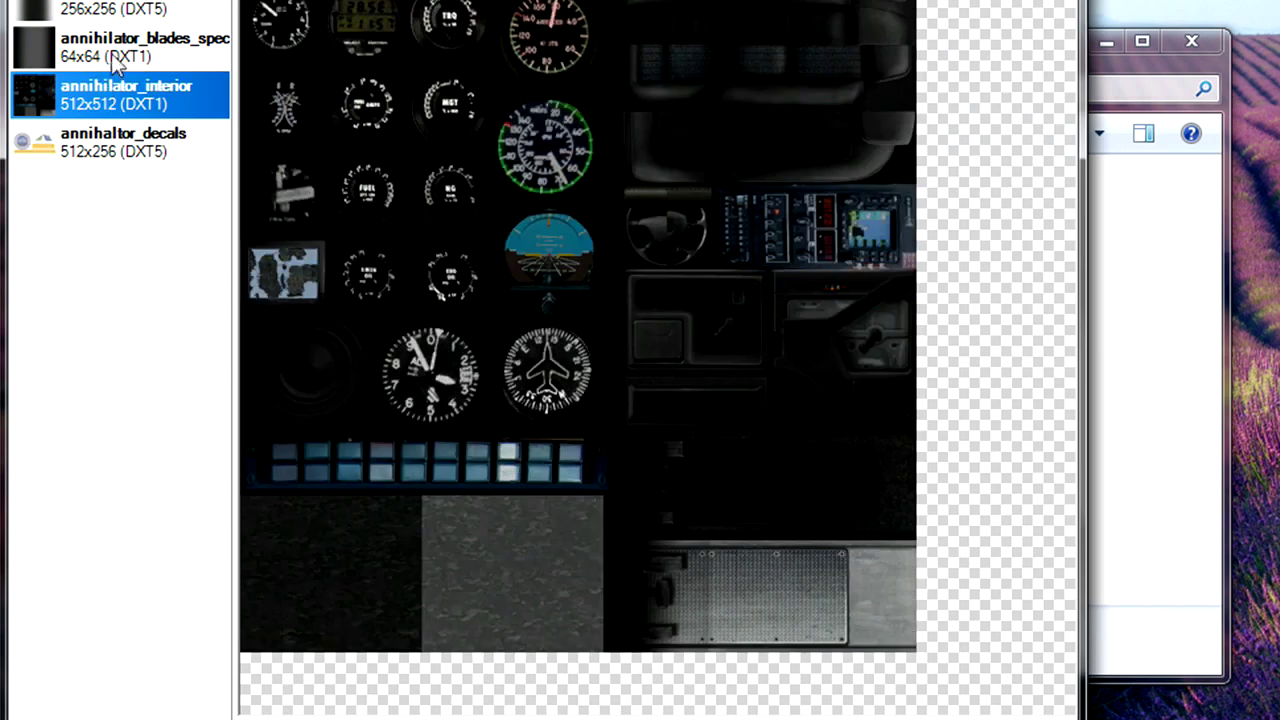
{"action": "left_click", "coordinate": [114, 47]}
{"action": "left_click", "coordinate": [106, 152]}
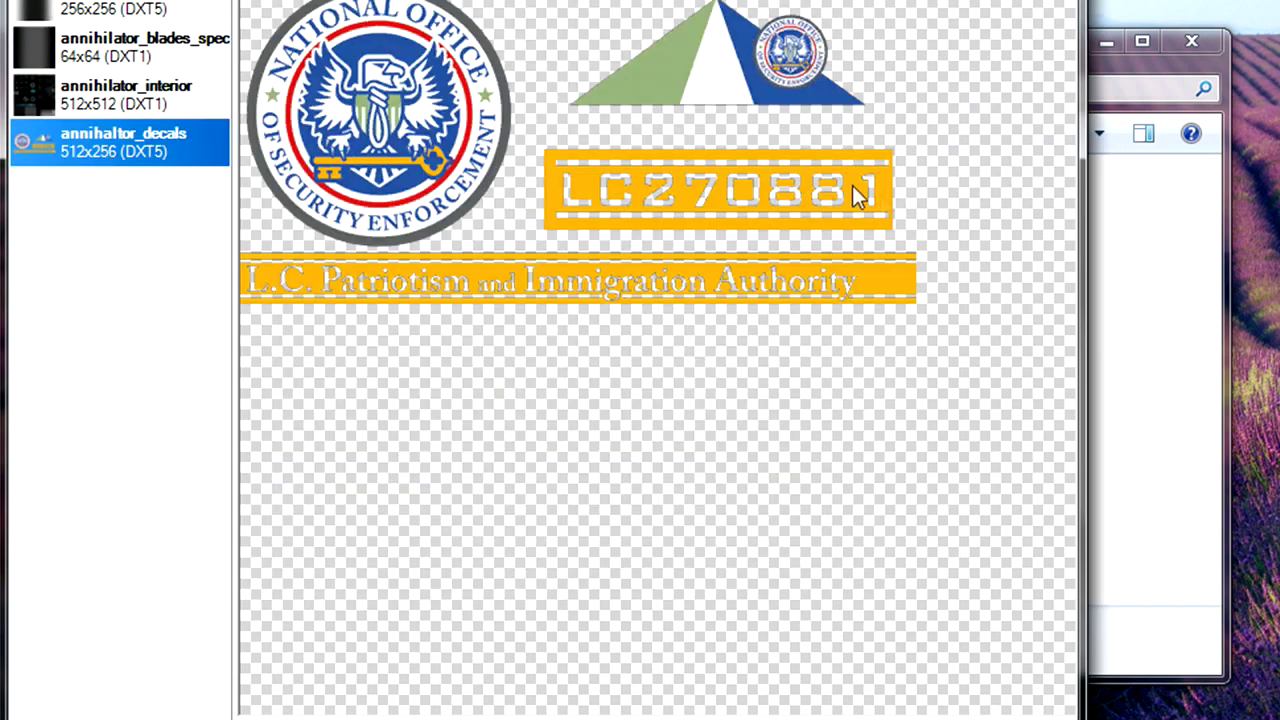
{"action": "key", "text": "Escape"}
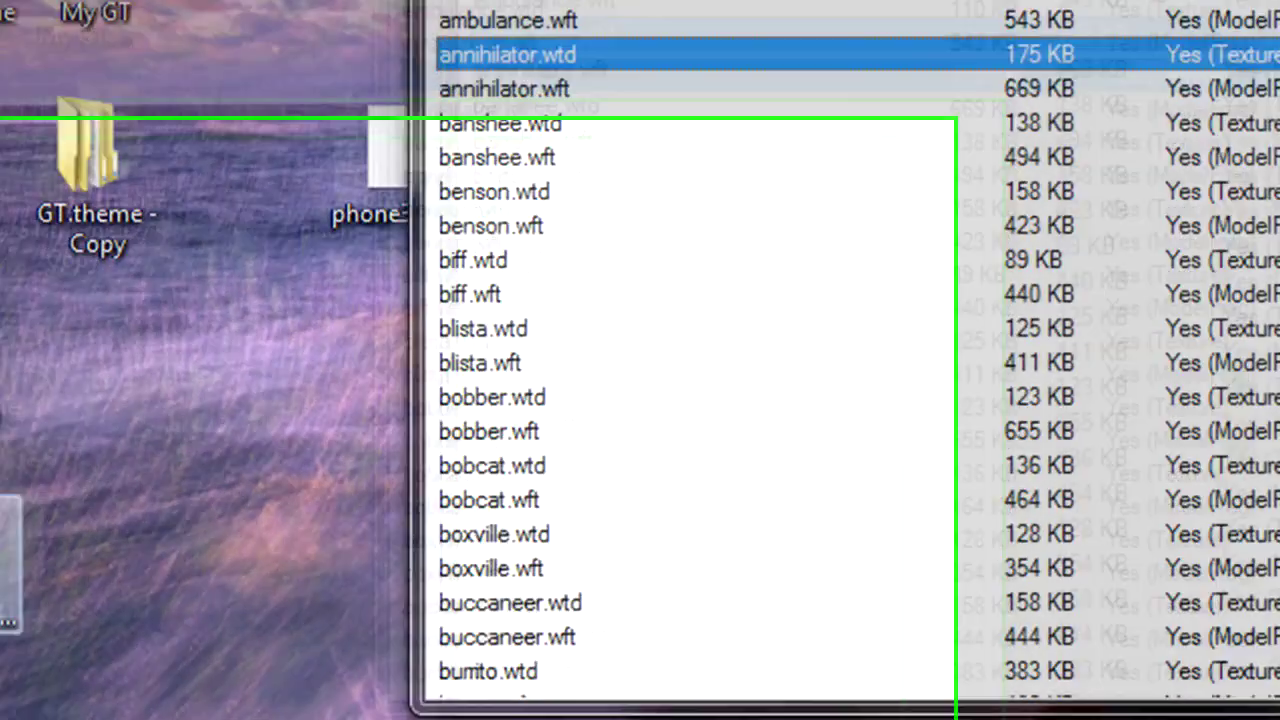
{"action": "left_click_drag", "start_coordinate": [0, 588], "coordinate": [0, 454]}
{"action": "left_click_drag", "start_coordinate": [425, 255], "coordinate": [505, 262]}
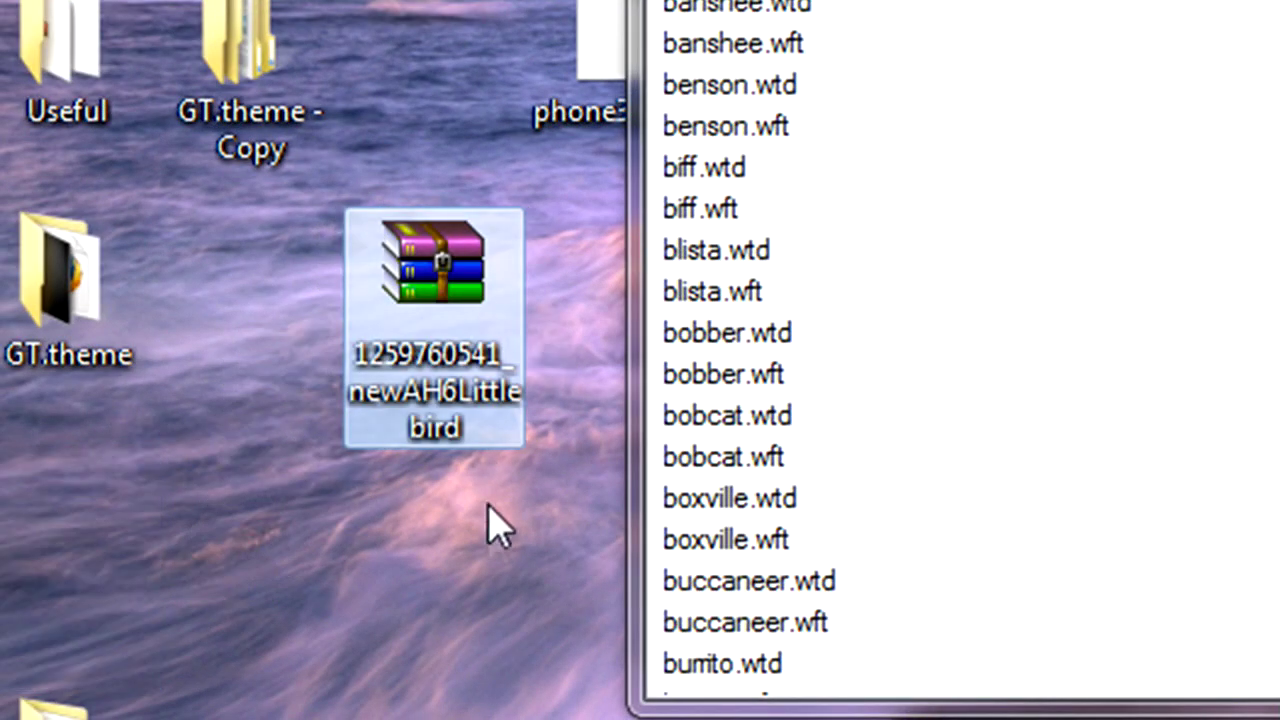
{"action": "double_click", "coordinate": [446, 298]}
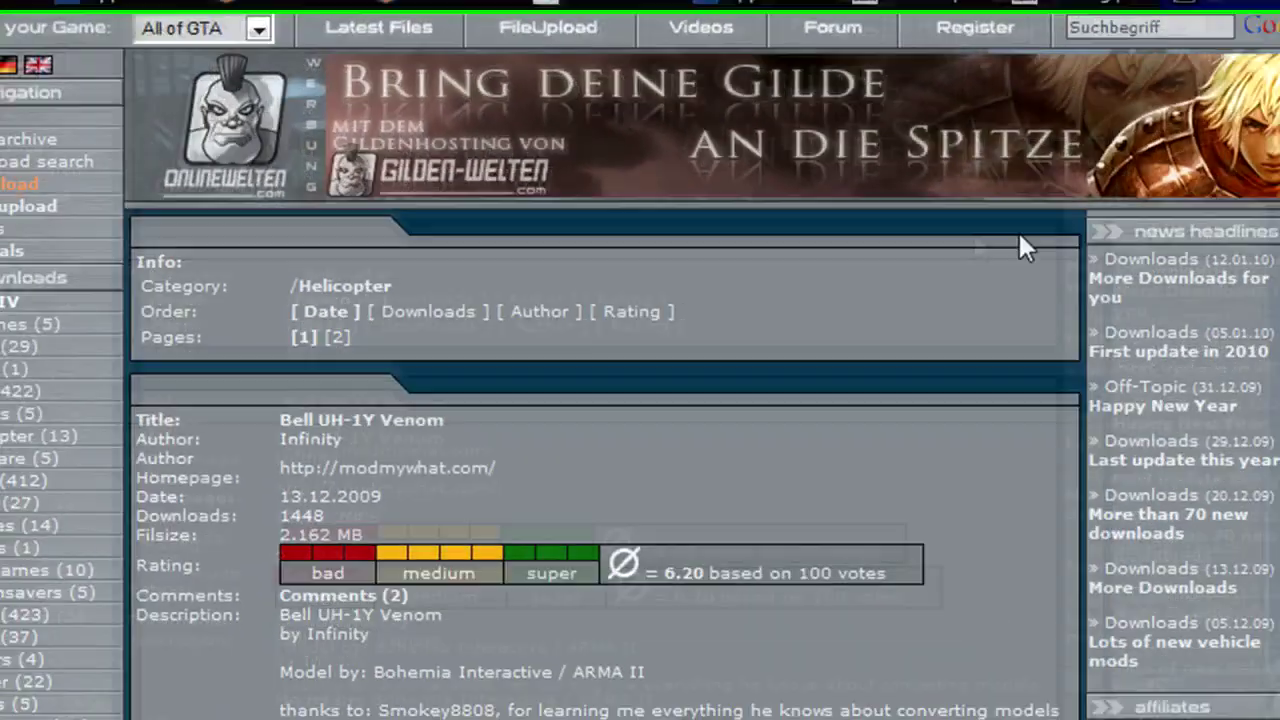
- Examine the Bell UH-1Y Venom entry among GTAinside's GTA IV helicopter mods and check its download prompt without saving the file
{"action": "scroll", "coordinate": [625, 195], "scroll_direction": "up", "scroll_amount": 2}
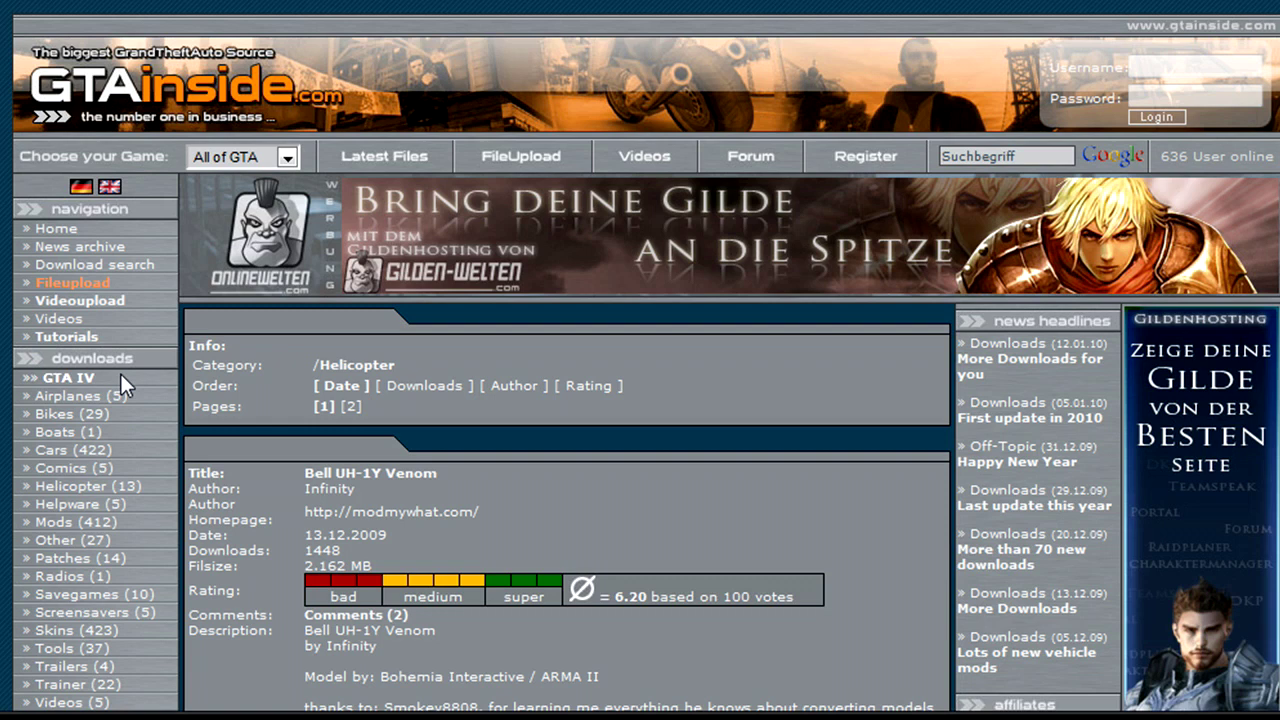
{"action": "scroll", "coordinate": [145, 392], "scroll_direction": "down", "scroll_amount": 3}
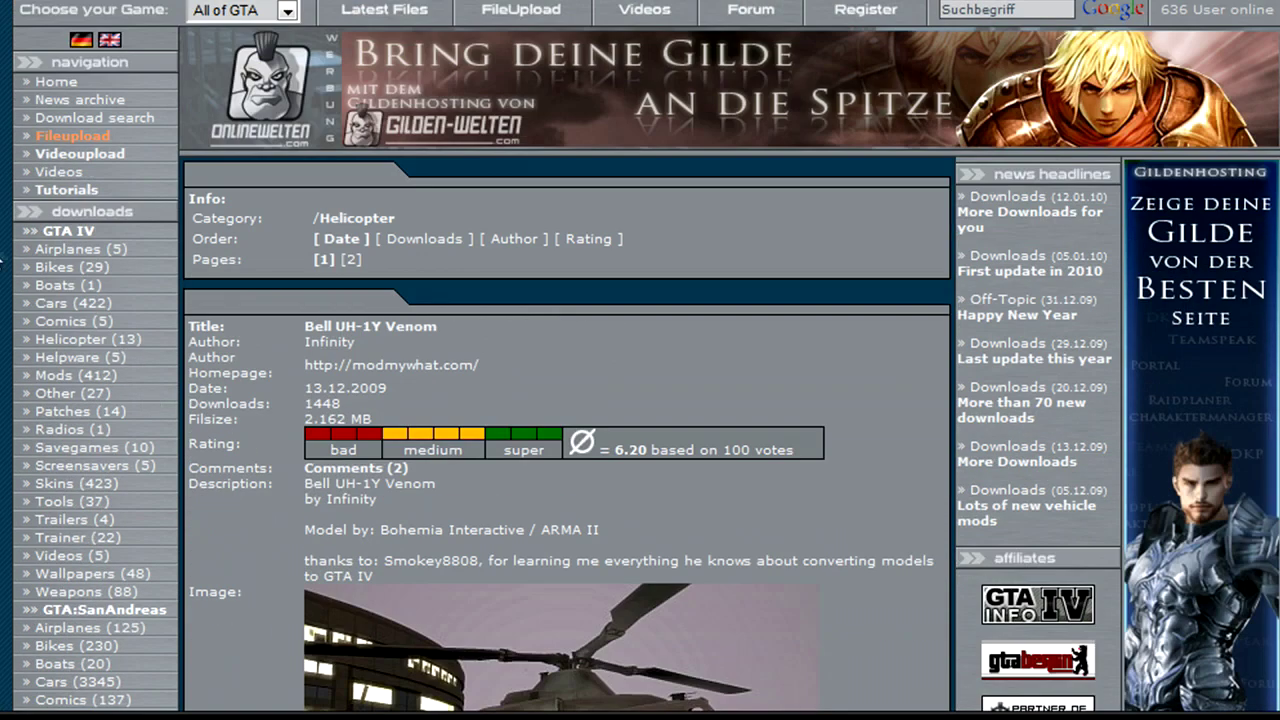
{"action": "left_click_drag", "start_coordinate": [15, 245], "coordinate": [91, 566]}
{"action": "left_click", "coordinate": [75, 300]}
{"action": "scroll", "coordinate": [378, 346], "scroll_direction": "down", "scroll_amount": 12}
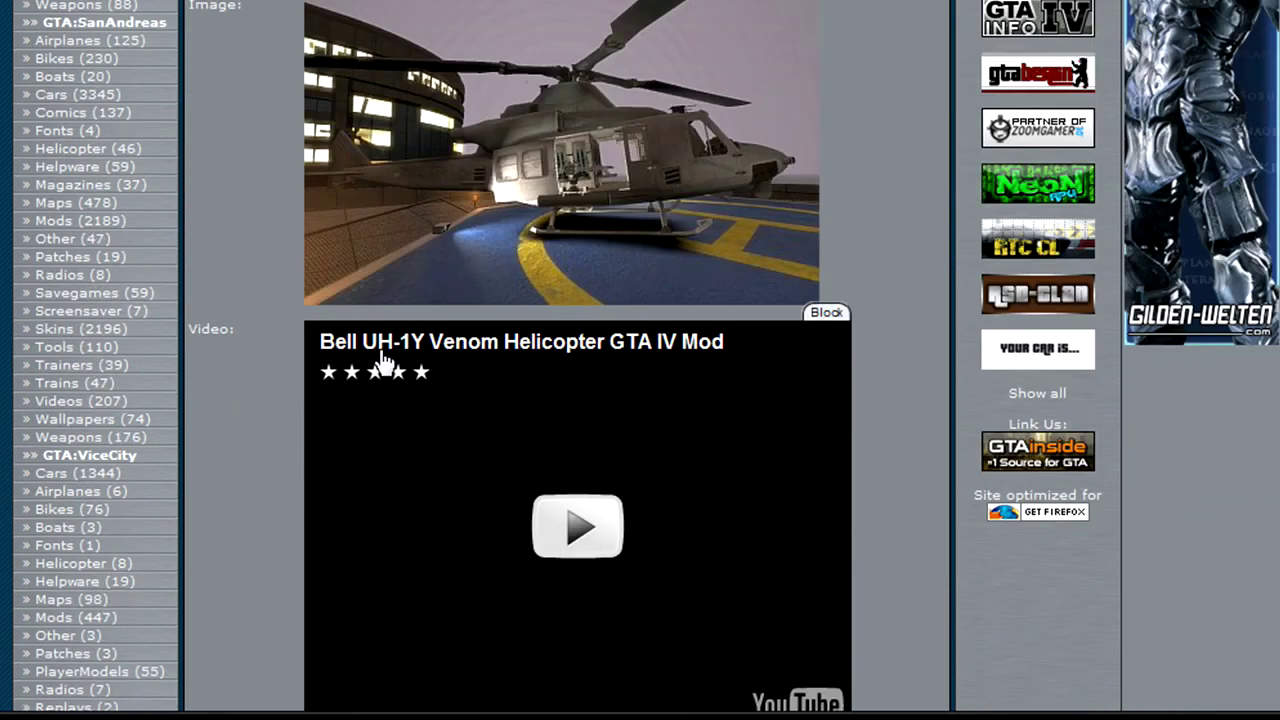
{"action": "scroll", "coordinate": [270, 462], "scroll_direction": "down", "scroll_amount": 7}
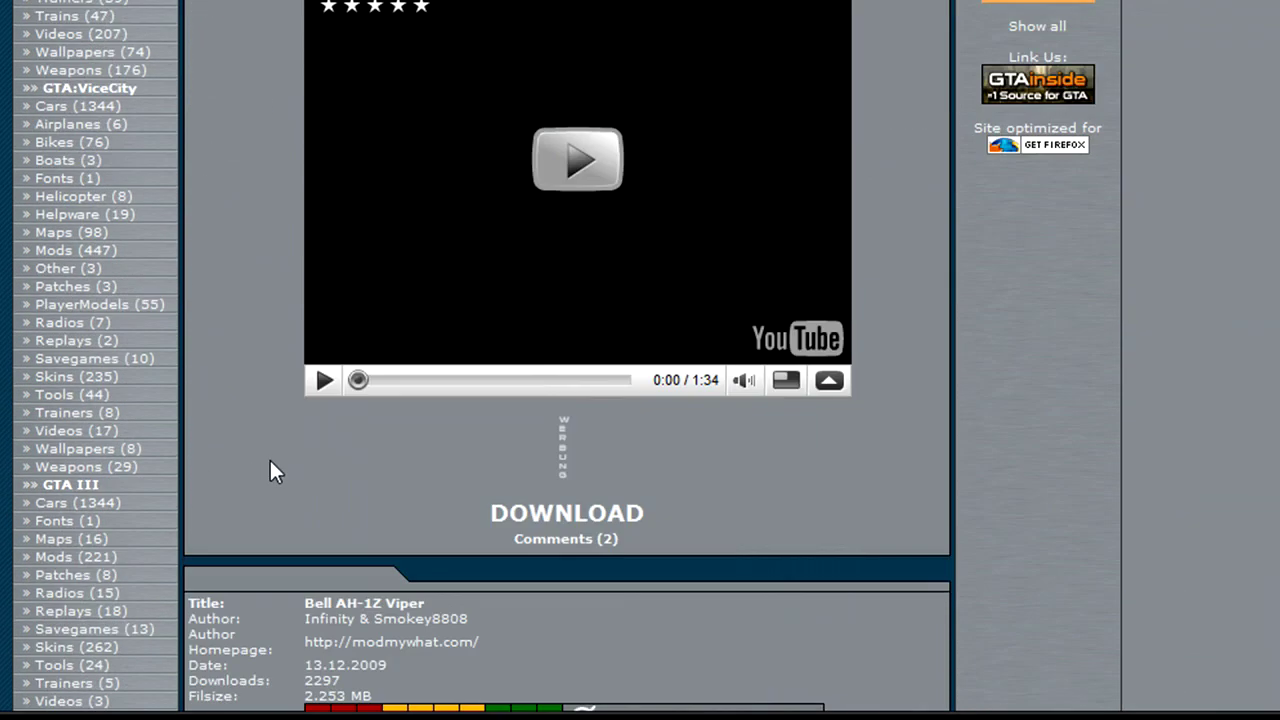
{"action": "left_click", "coordinate": [536, 532]}
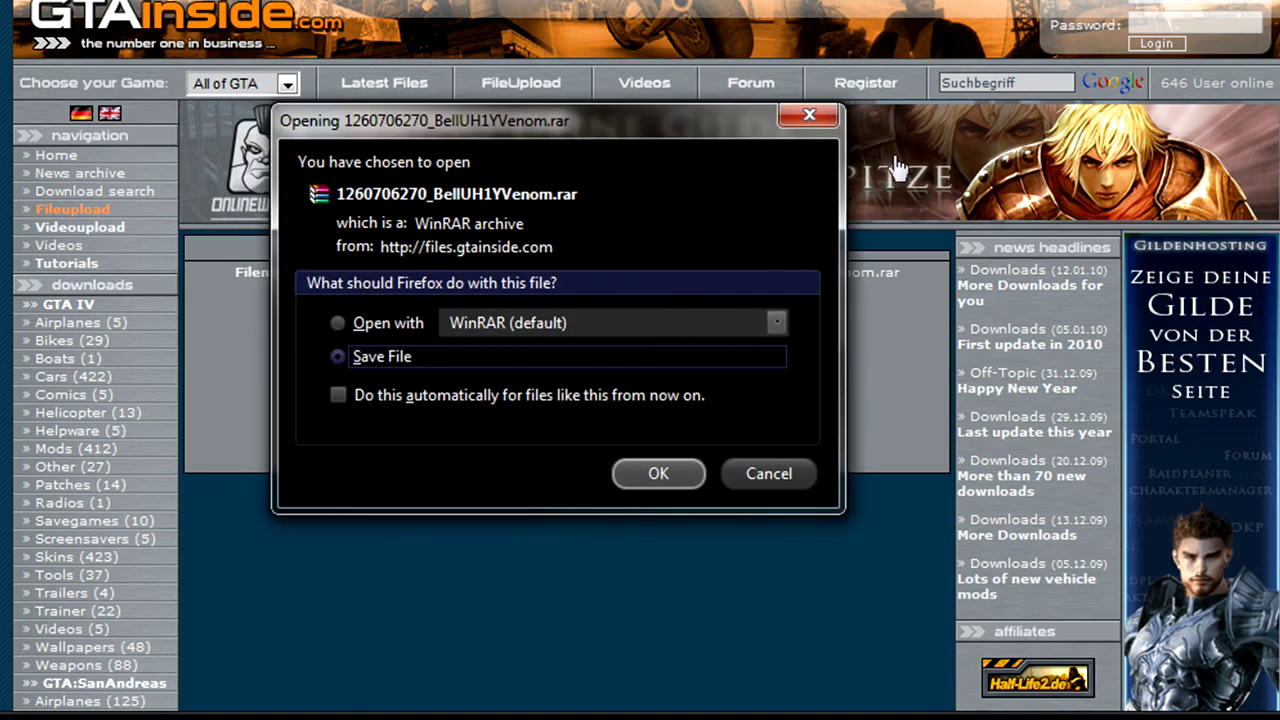
{"action": "left_click", "coordinate": [810, 116]}
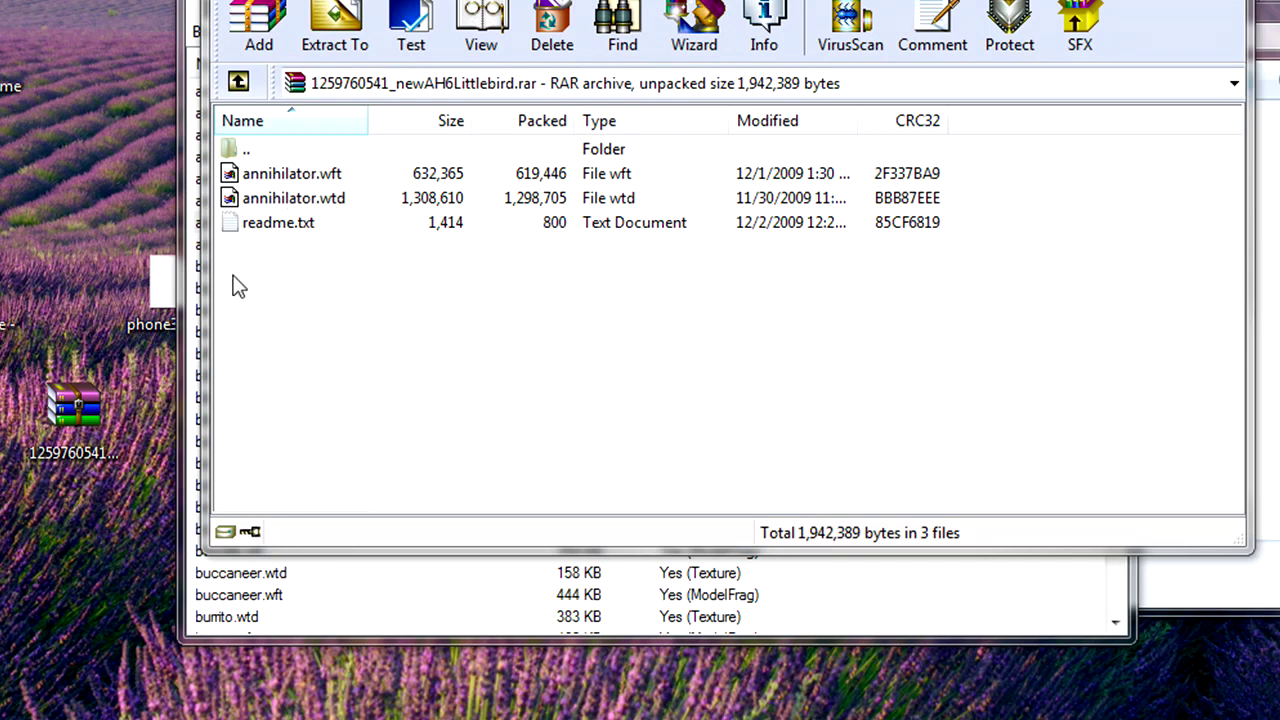
- Read the installation instructions in the Little Bird archive's readme.txt and close it
{"action": "double_click", "coordinate": [293, 224]}
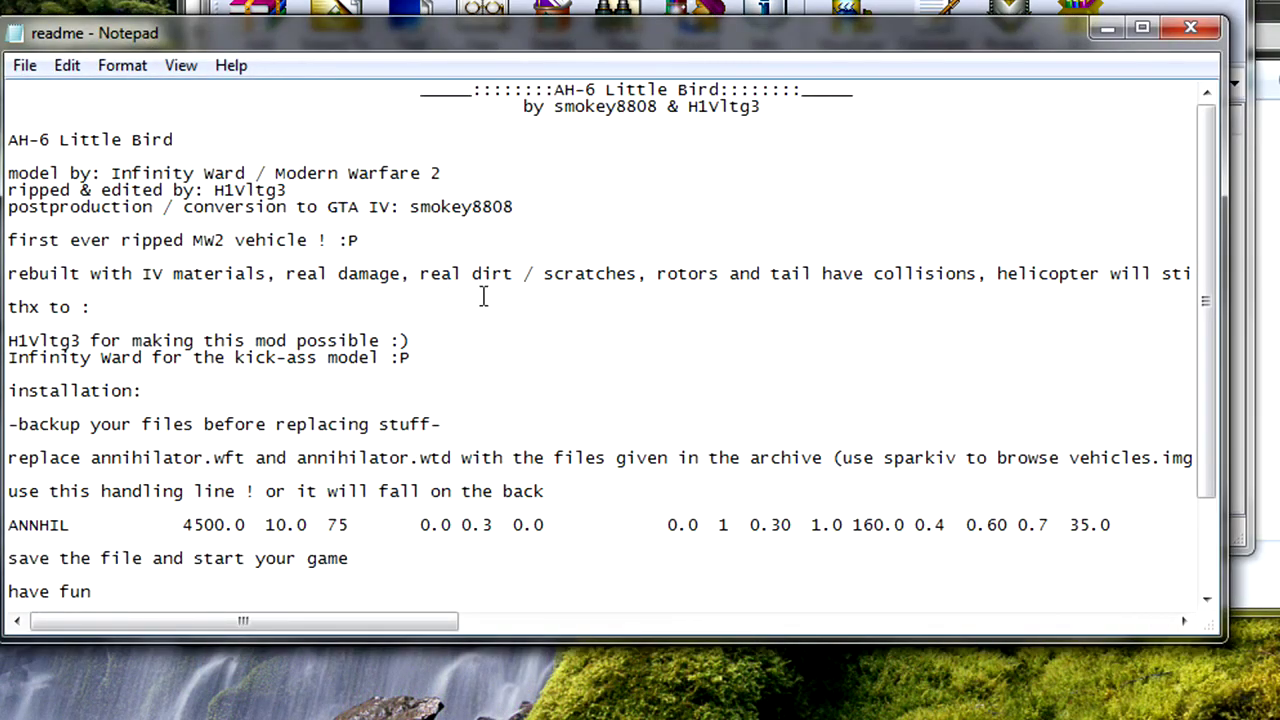
{"action": "scroll", "coordinate": [511, 308], "scroll_direction": "down", "scroll_amount": 1}
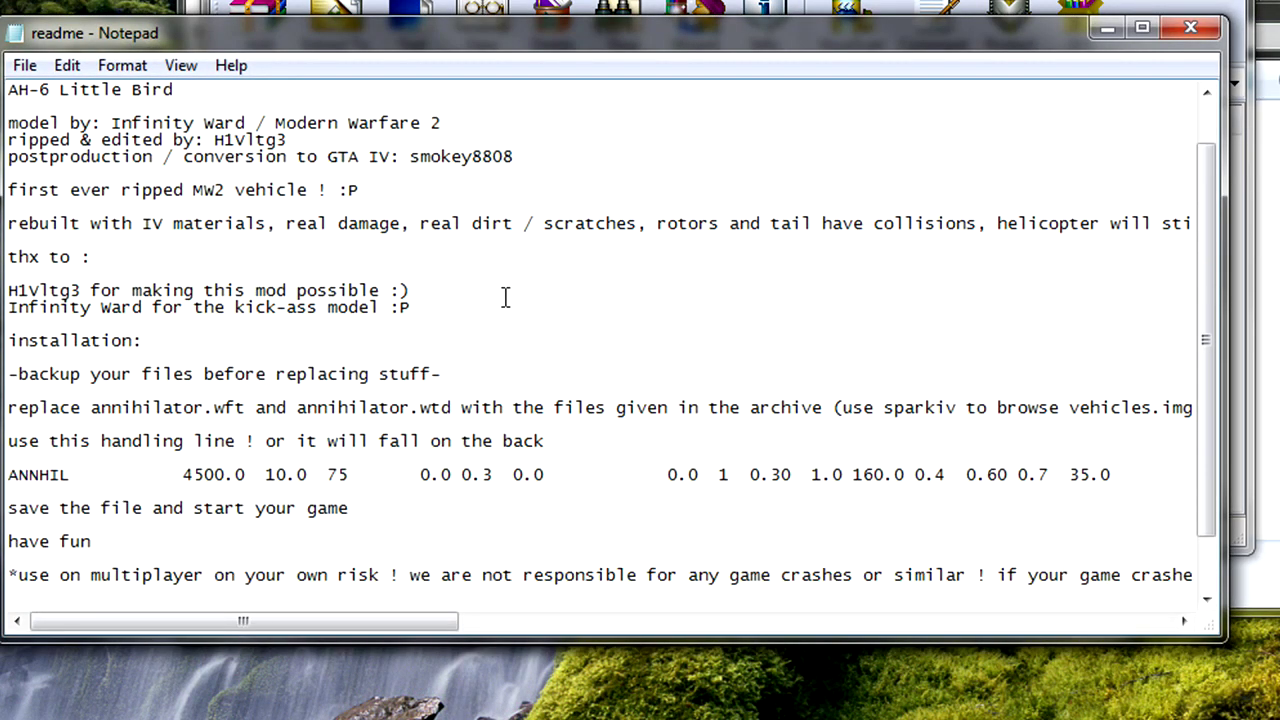
{"action": "scroll", "coordinate": [501, 282], "scroll_direction": "down", "scroll_amount": 2}
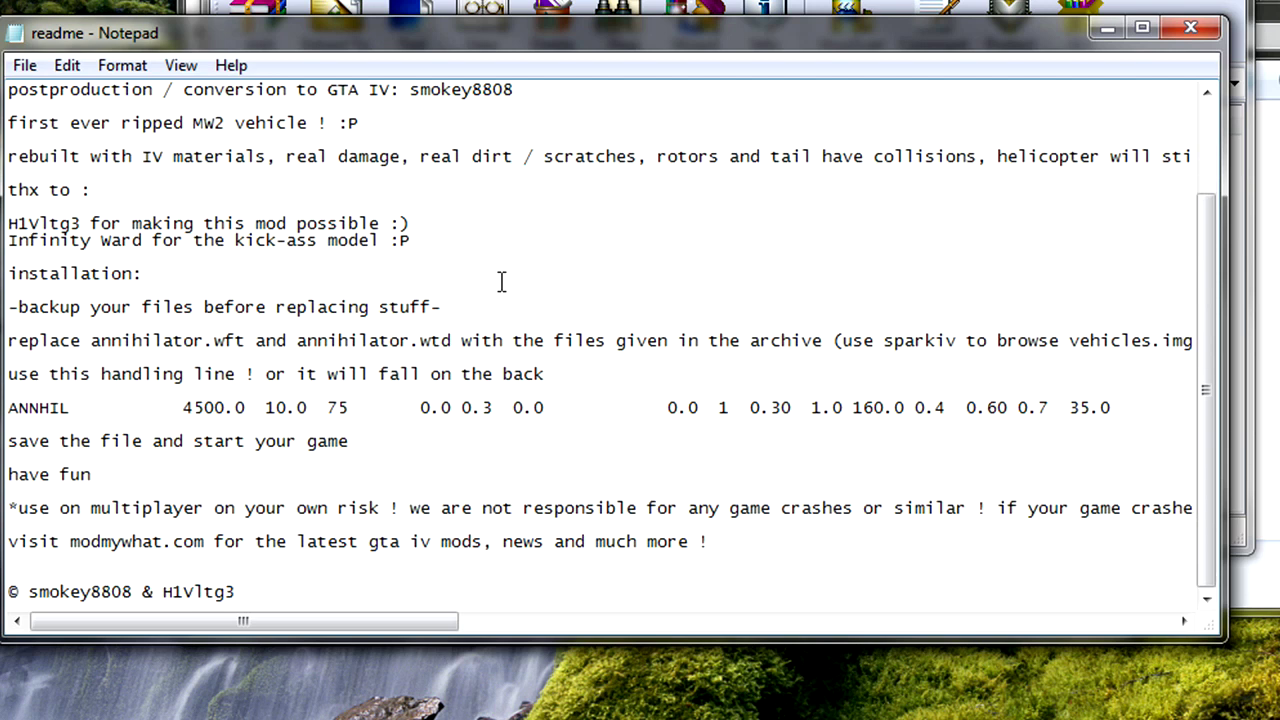
{"action": "left_click", "coordinate": [1210, 30]}
- Extract annihilator.wft and annihilator.wtd from the Little Bird archive to the desktop
{"action": "left_click", "coordinate": [340, 197]}
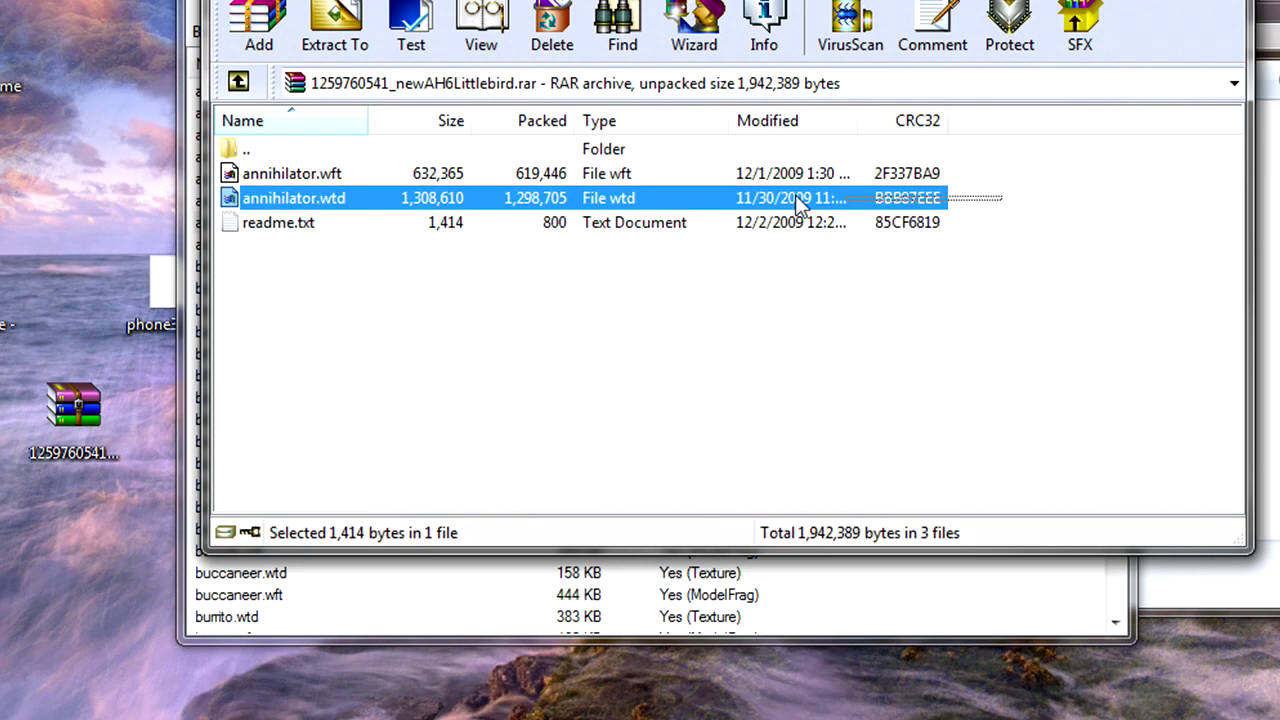
{"action": "left_click", "coordinate": [321, 176], "text": "shift"}
{"action": "left_click_drag", "start_coordinate": [321, 176], "coordinate": [57, 280]}
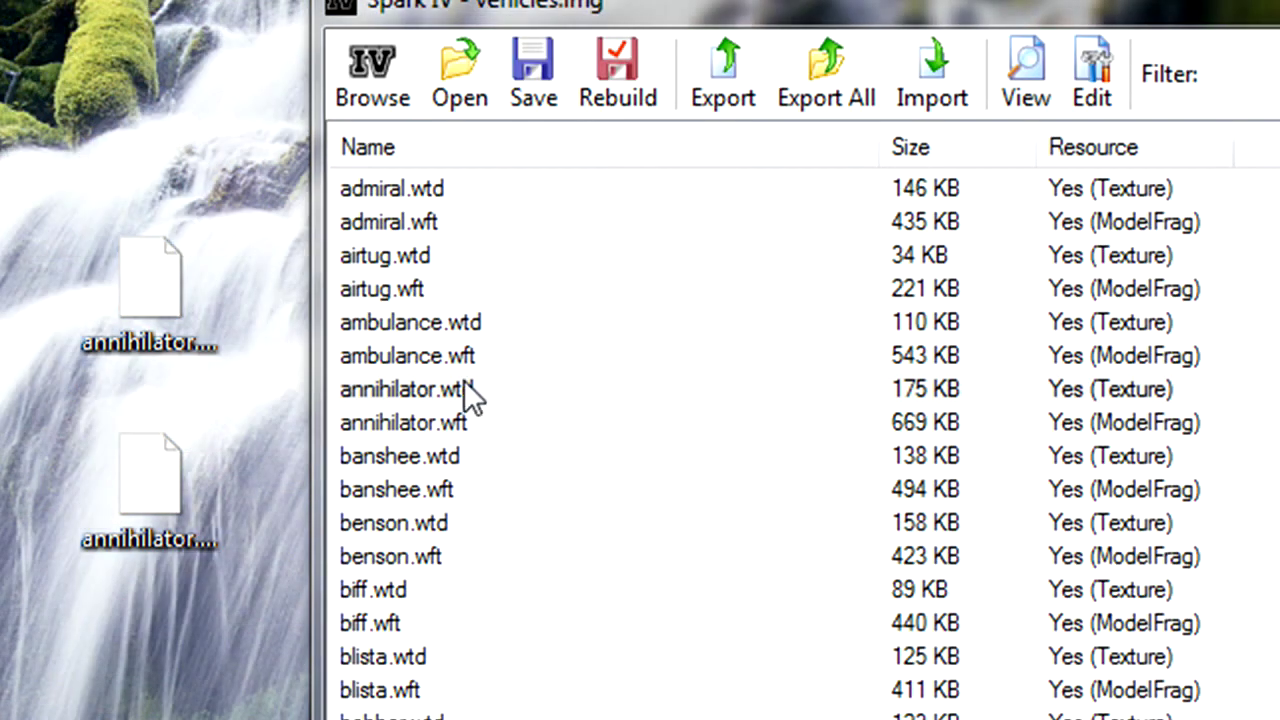
- Export the original annihilator.wtd from vehicles.img into the desktop's Backups\Original folder
{"action": "left_click", "coordinate": [460, 398]}
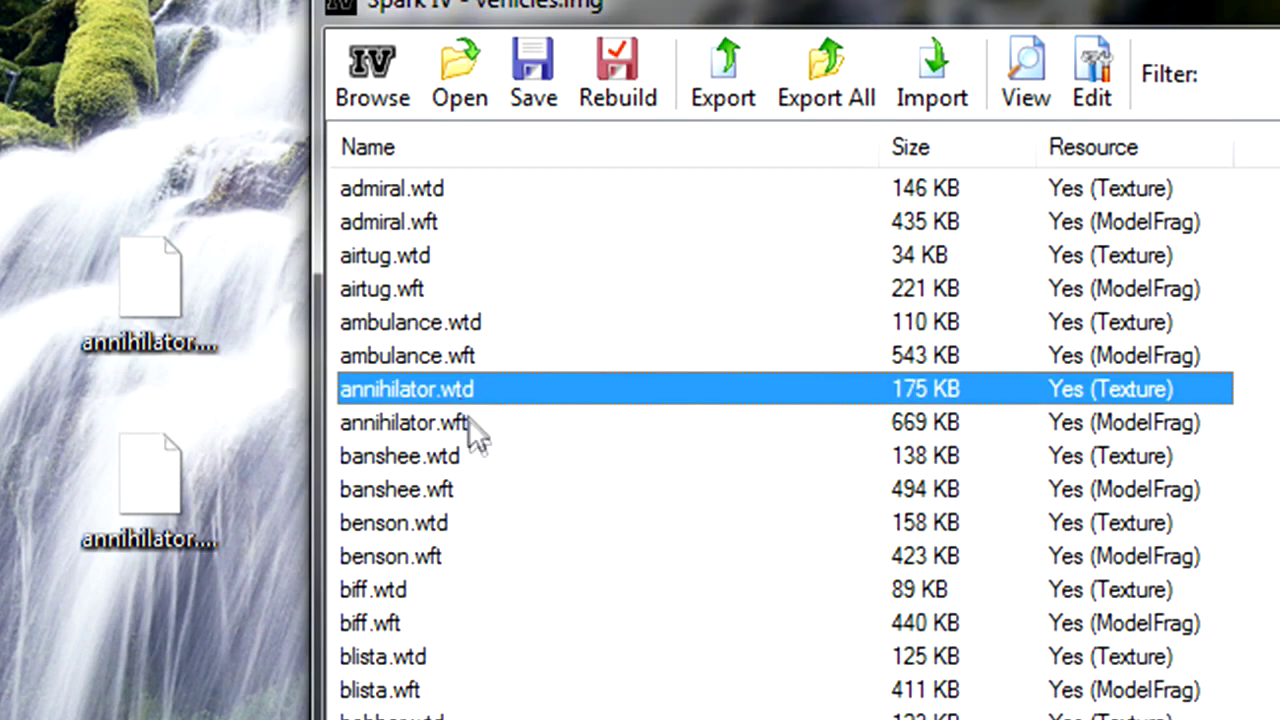
{"action": "left_click", "coordinate": [475, 429]}
{"action": "left_click_drag", "start_coordinate": [137, 650], "coordinate": [45, 273]}
{"action": "left_click", "coordinate": [474, 404]}
{"action": "left_click", "coordinate": [688, 89]}
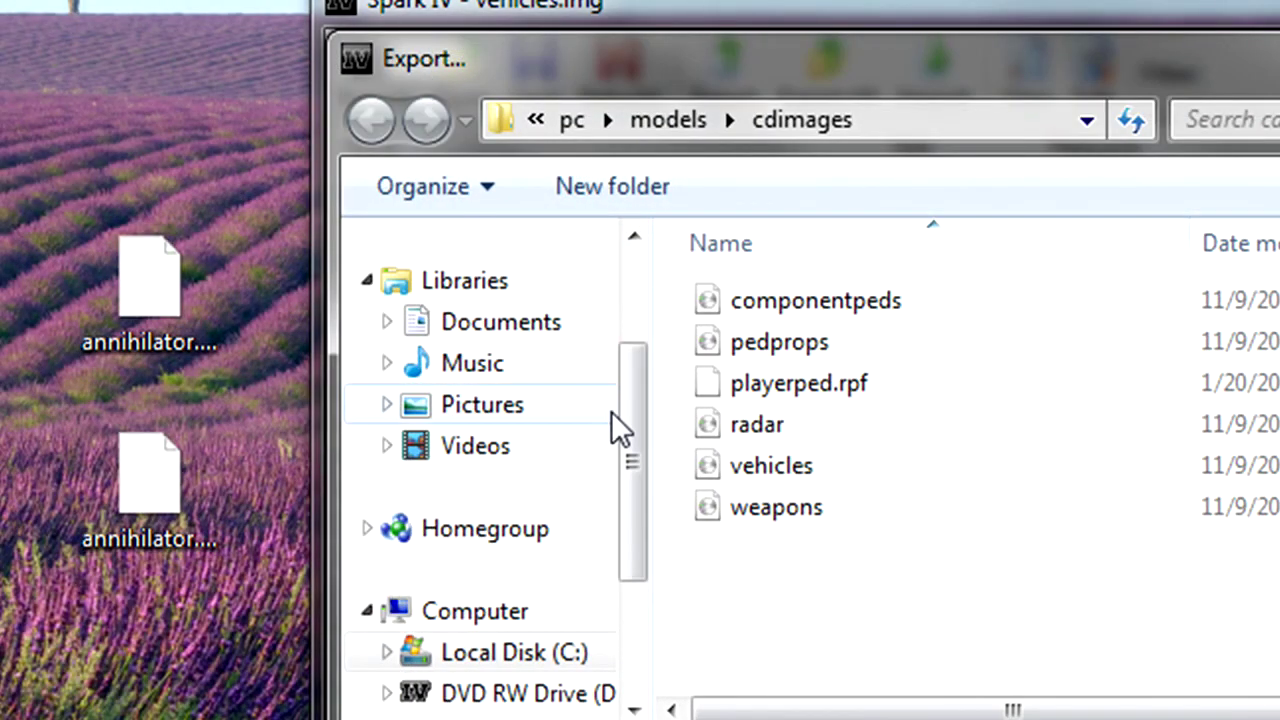
{"action": "left_click_drag", "start_coordinate": [629, 443], "coordinate": [629, 315]}
{"action": "left_click", "coordinate": [531, 314]}
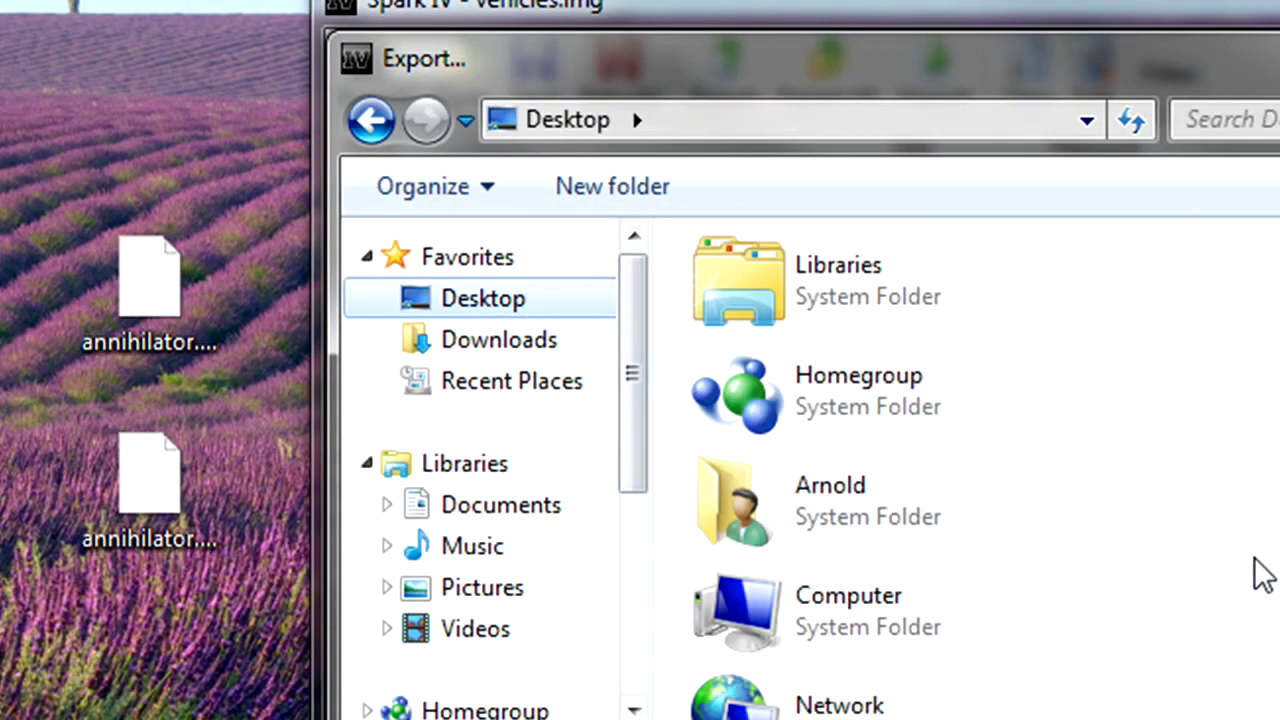
{"action": "scroll", "coordinate": [1257, 571], "scroll_direction": "down", "scroll_amount": 3}
{"action": "scroll", "coordinate": [1257, 571], "scroll_direction": "down", "scroll_amount": 5}
{"action": "scroll", "coordinate": [1163, 571], "scroll_direction": "up", "scroll_amount": 6}
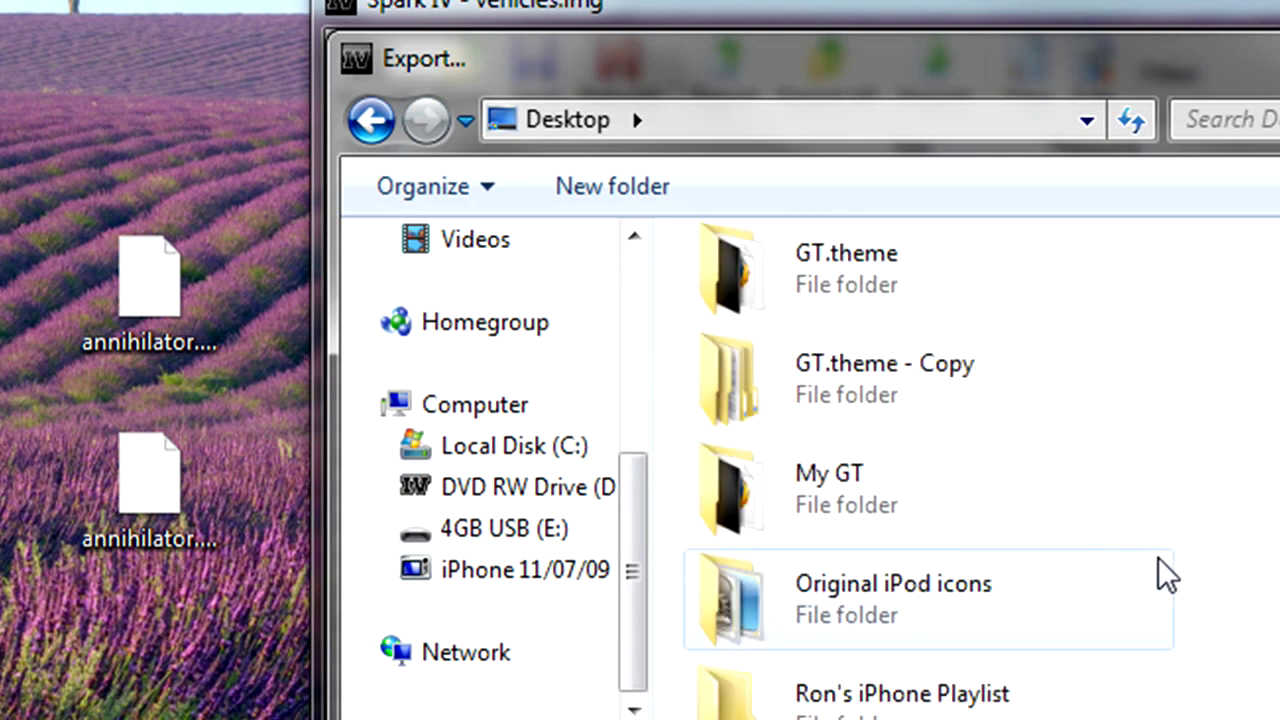
{"action": "double_click", "coordinate": [894, 620]}
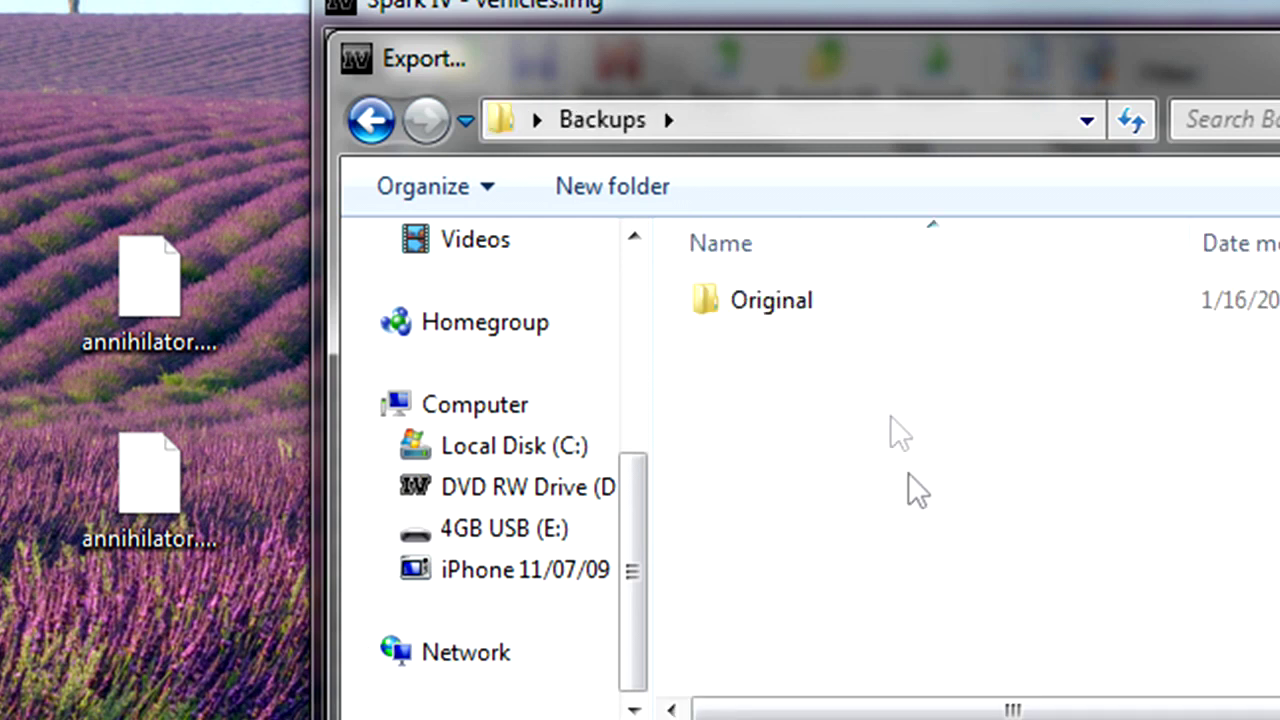
{"action": "double_click", "coordinate": [806, 317]}
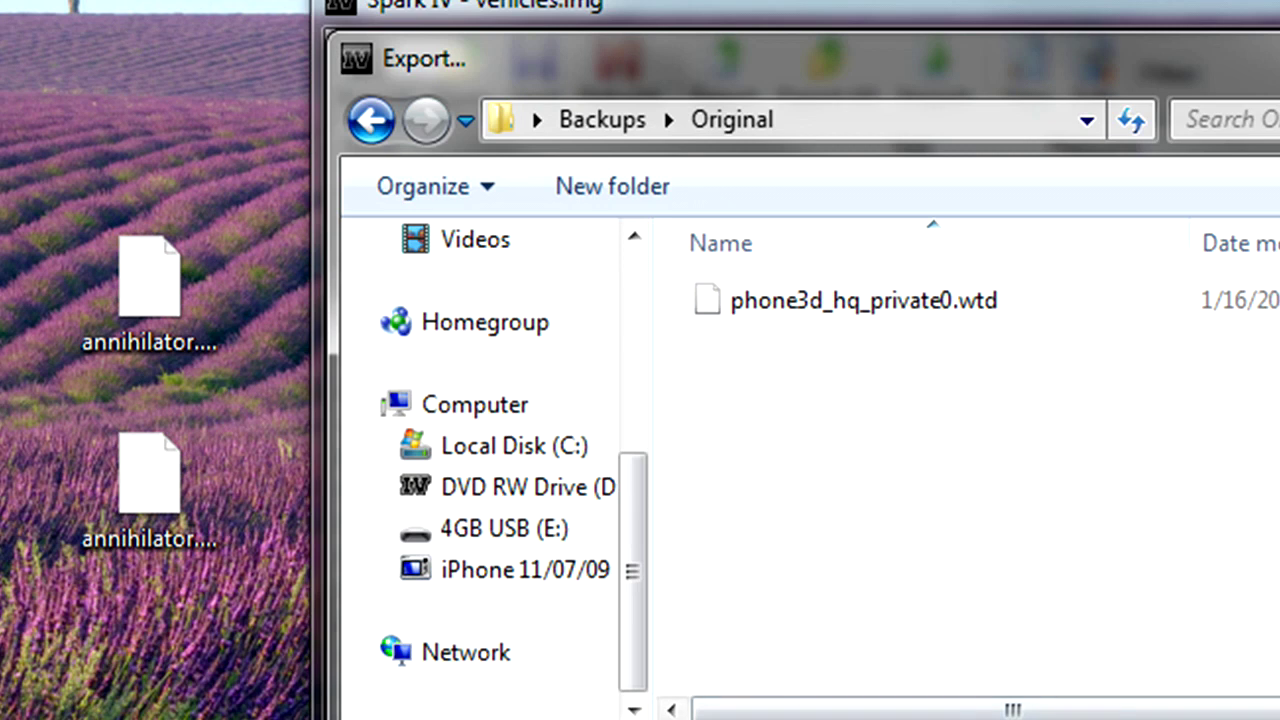
{"action": "key", "text": "Return"}
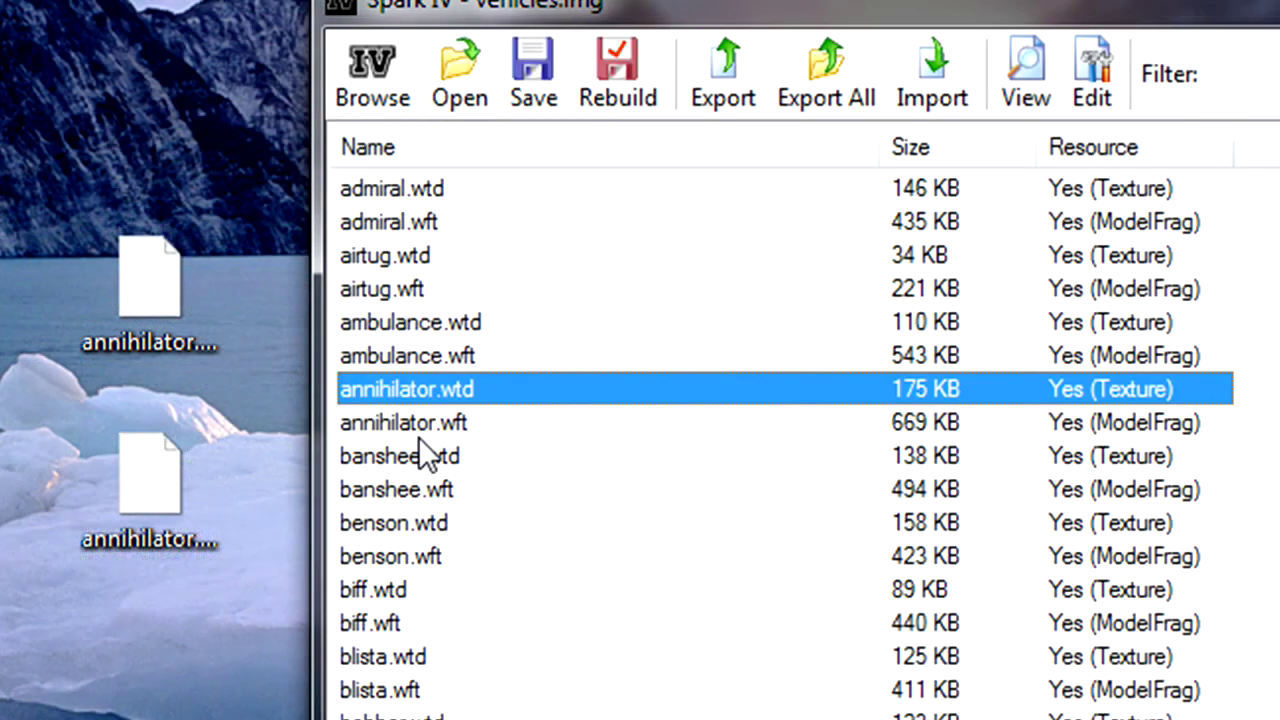
- Export the original annihilator.wft into the same Backups\Original folder
{"action": "left_click", "coordinate": [414, 426]}
{"action": "left_click", "coordinate": [712, 95]}
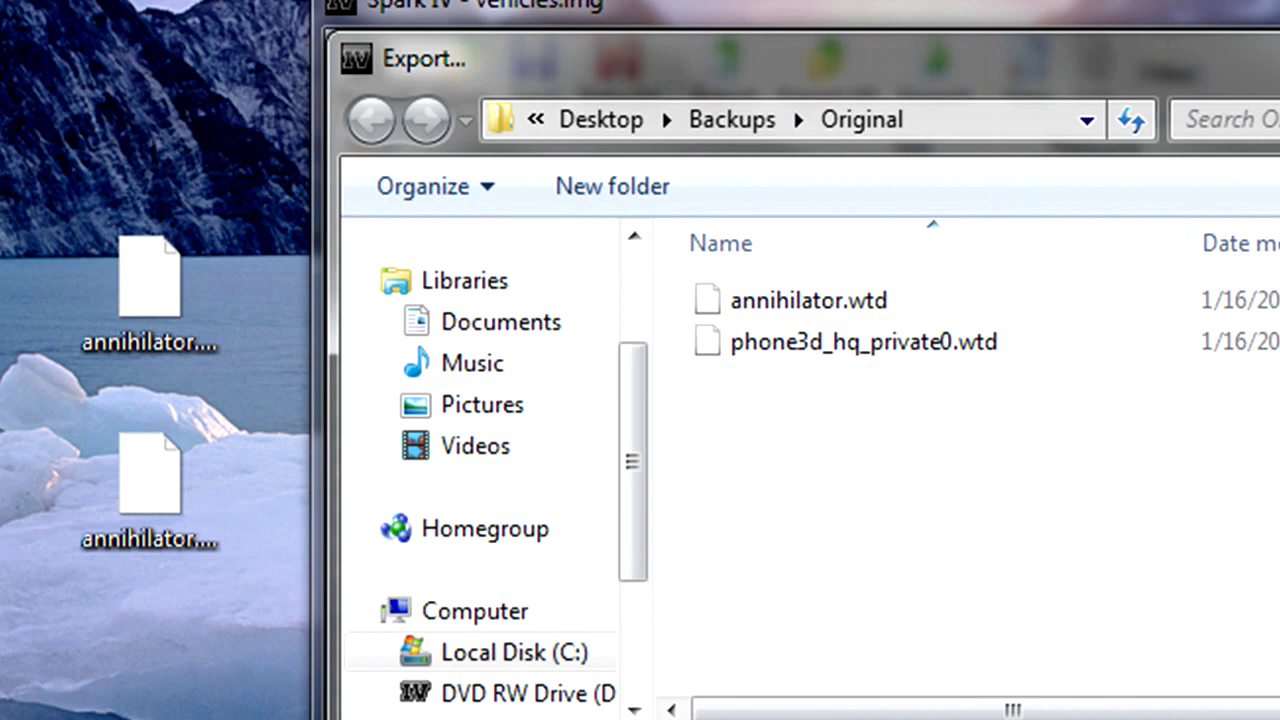
{"action": "key", "text": "Return"}
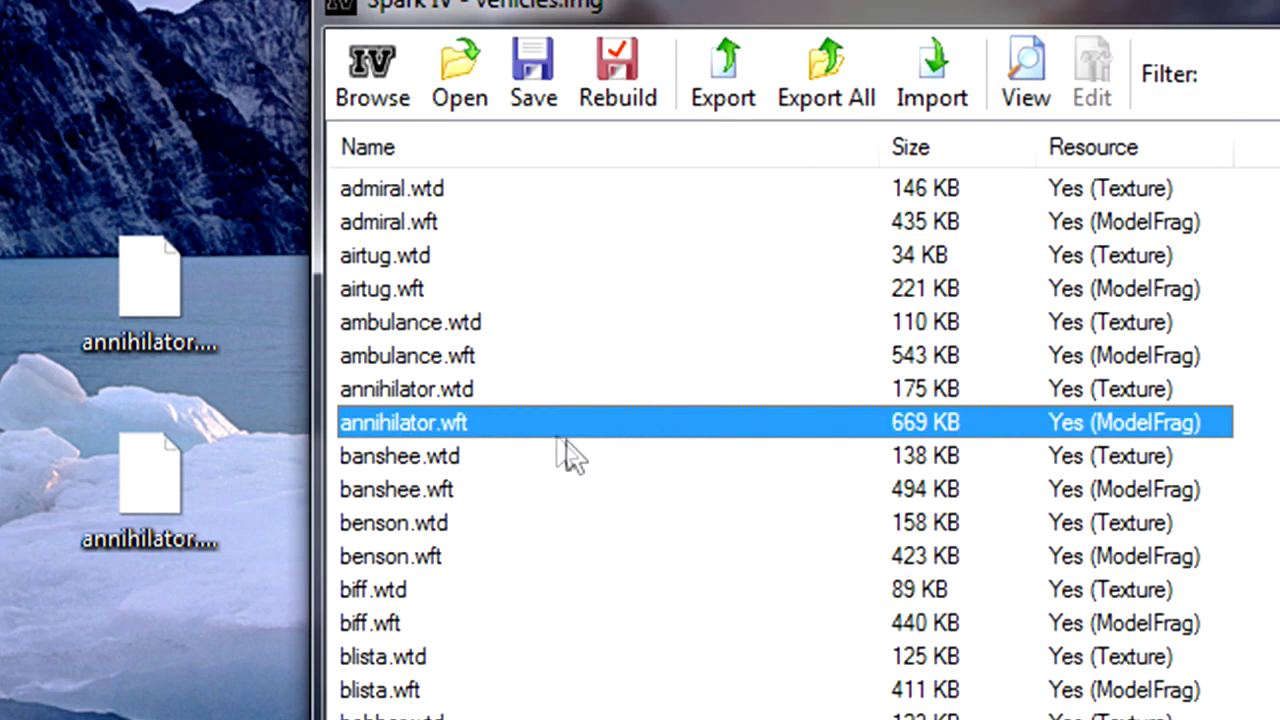
- Import the modded annihilator.wft from the desktop into vehicles.img
{"action": "left_click", "coordinate": [934, 63]}
{"action": "left_click", "coordinate": [562, 301]}
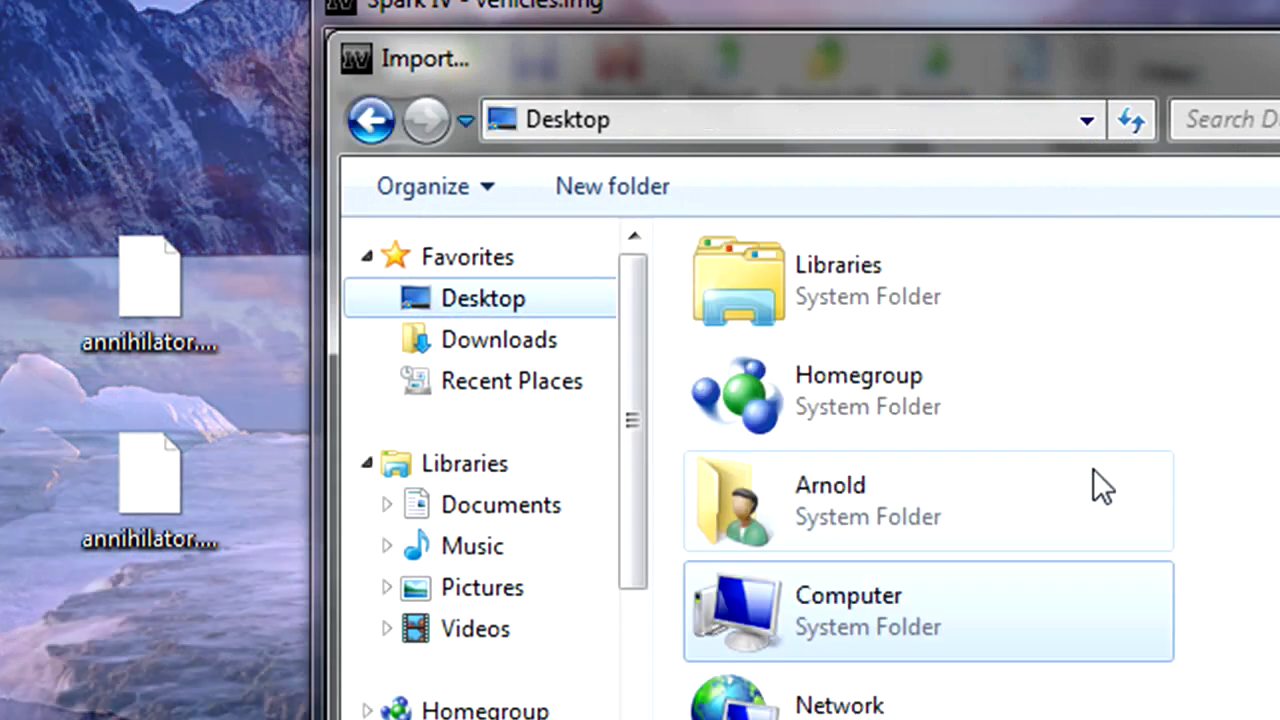
{"action": "scroll", "coordinate": [1100, 486], "scroll_direction": "down", "scroll_amount": 2}
{"action": "scroll", "coordinate": [1100, 486], "scroll_direction": "down", "scroll_amount": 10}
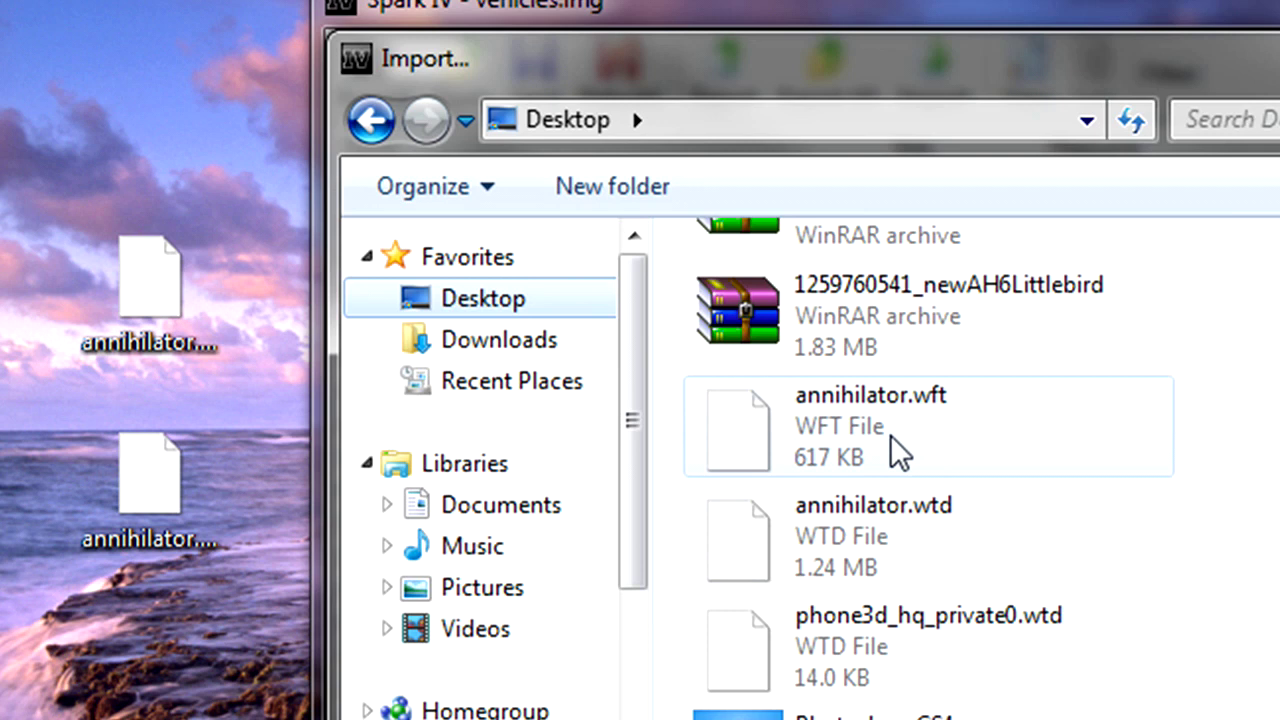
{"action": "double_click", "coordinate": [896, 435]}
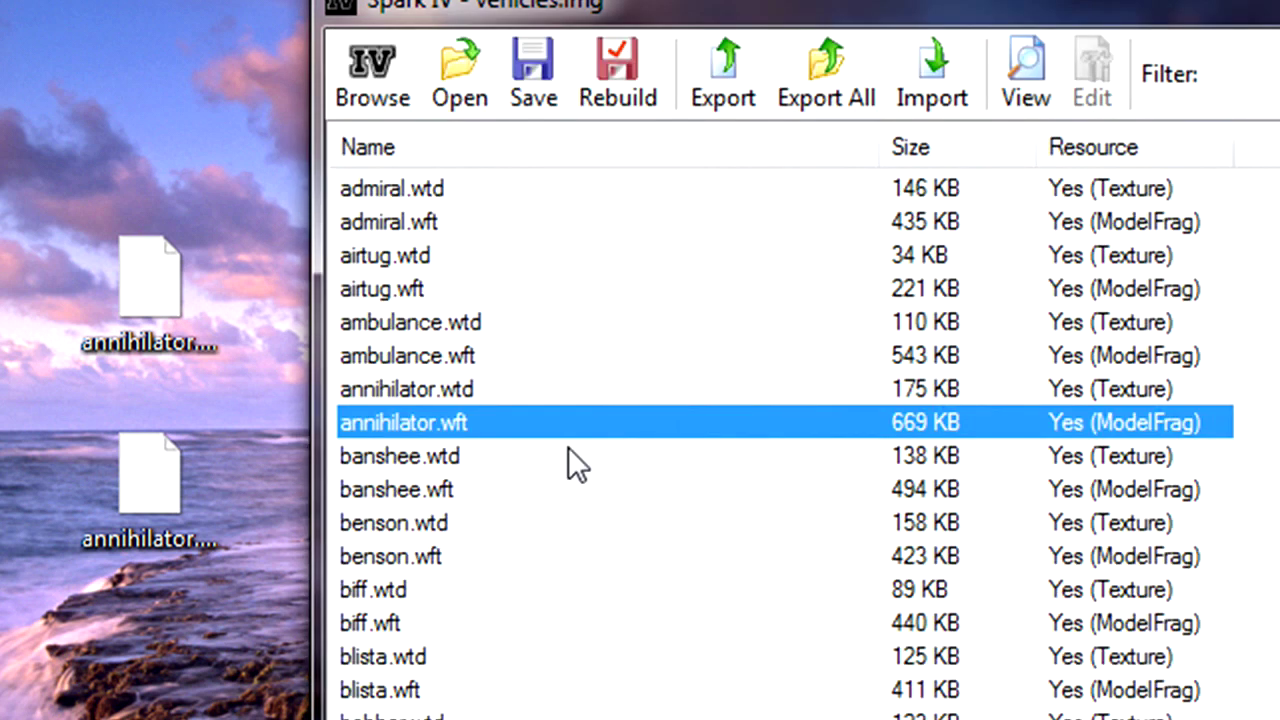
{"action": "left_click", "coordinate": [535, 455]}
{"action": "left_click", "coordinate": [519, 422]}
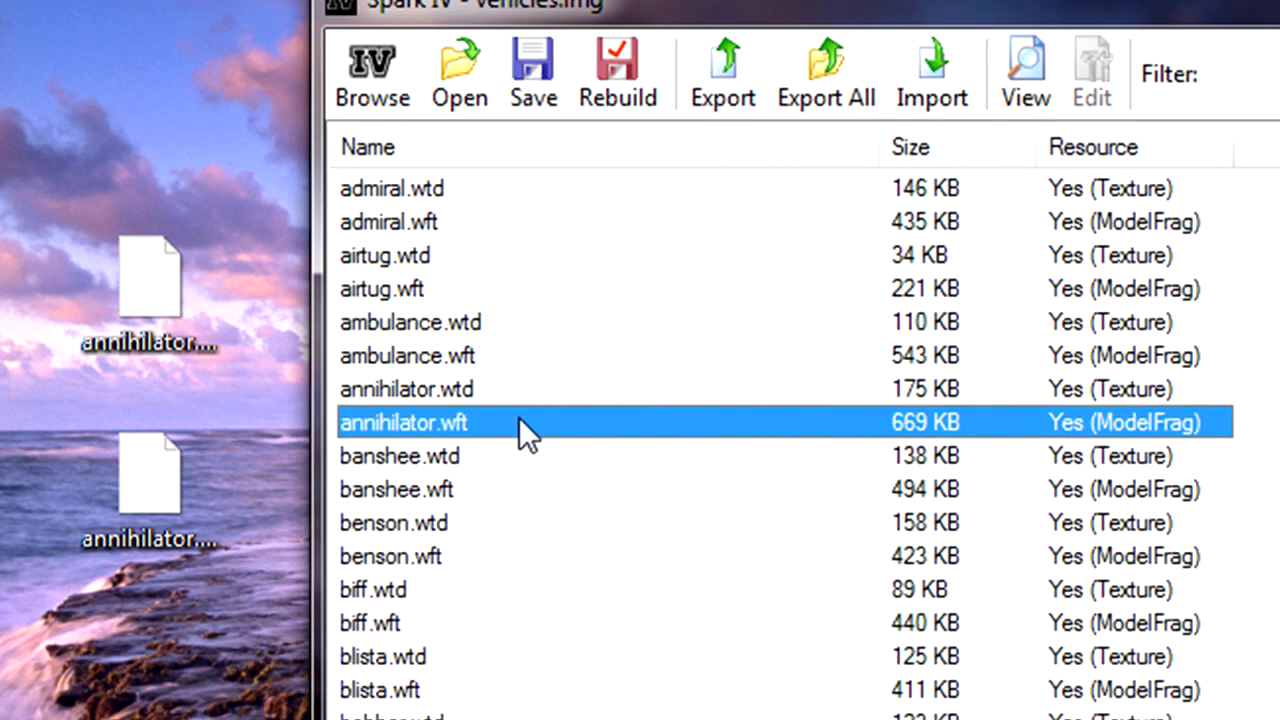
- Import the modded annihilator.wtd from the desktop into vehicles.img and check both annihilator entries in the list
{"action": "left_click", "coordinate": [925, 110]}
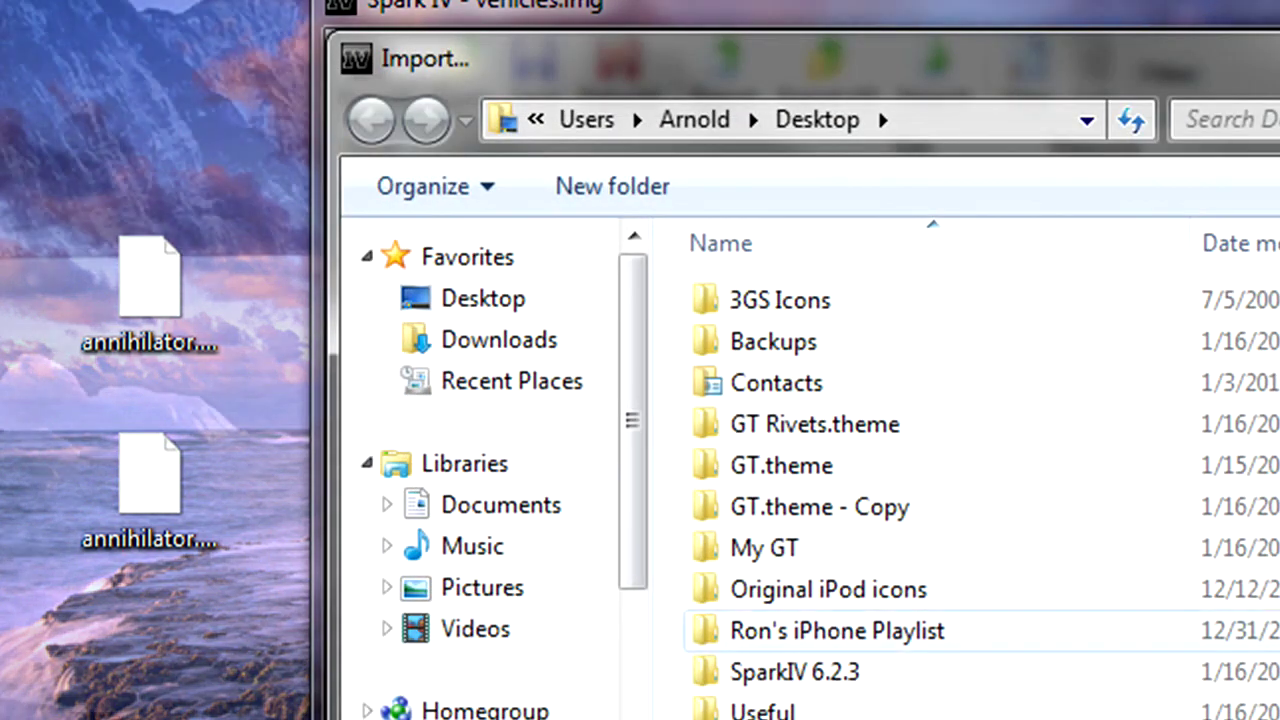
{"action": "left_click", "coordinate": [490, 305]}
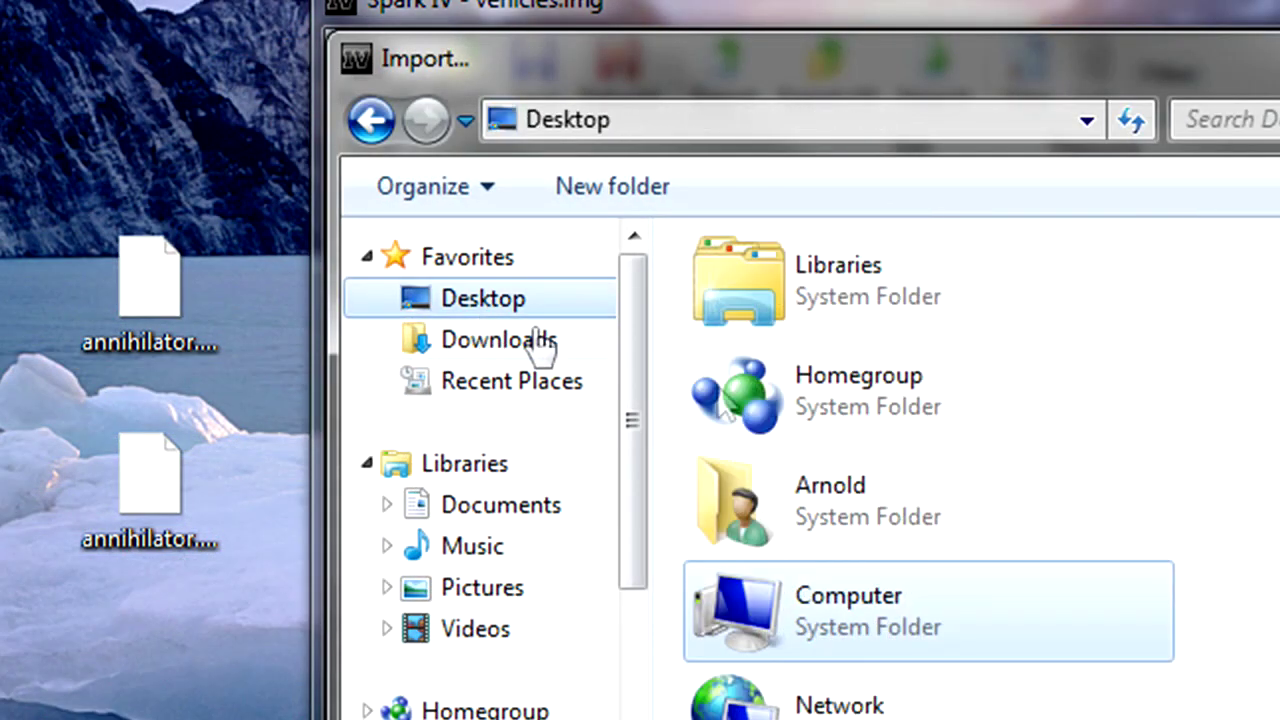
{"action": "scroll", "coordinate": [960, 470], "scroll_direction": "down", "scroll_amount": 15}
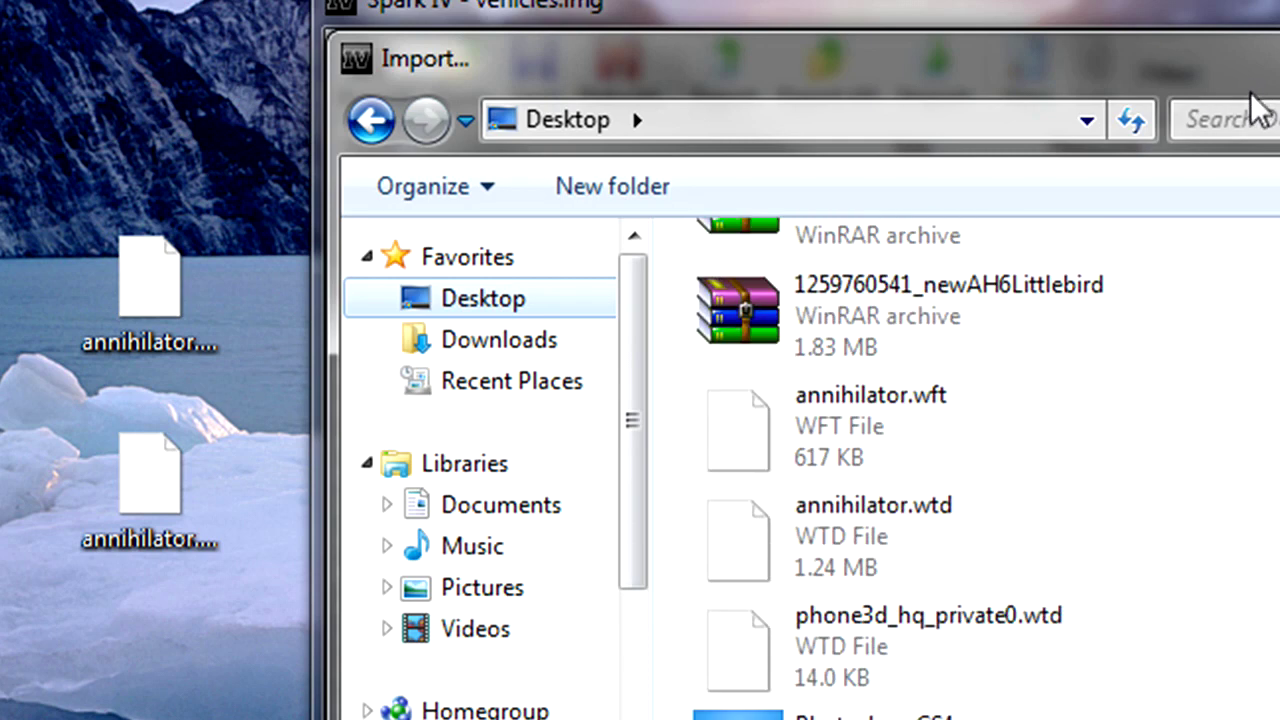
{"action": "left_click_drag", "start_coordinate": [1196, 75], "coordinate": [1028, 93]}
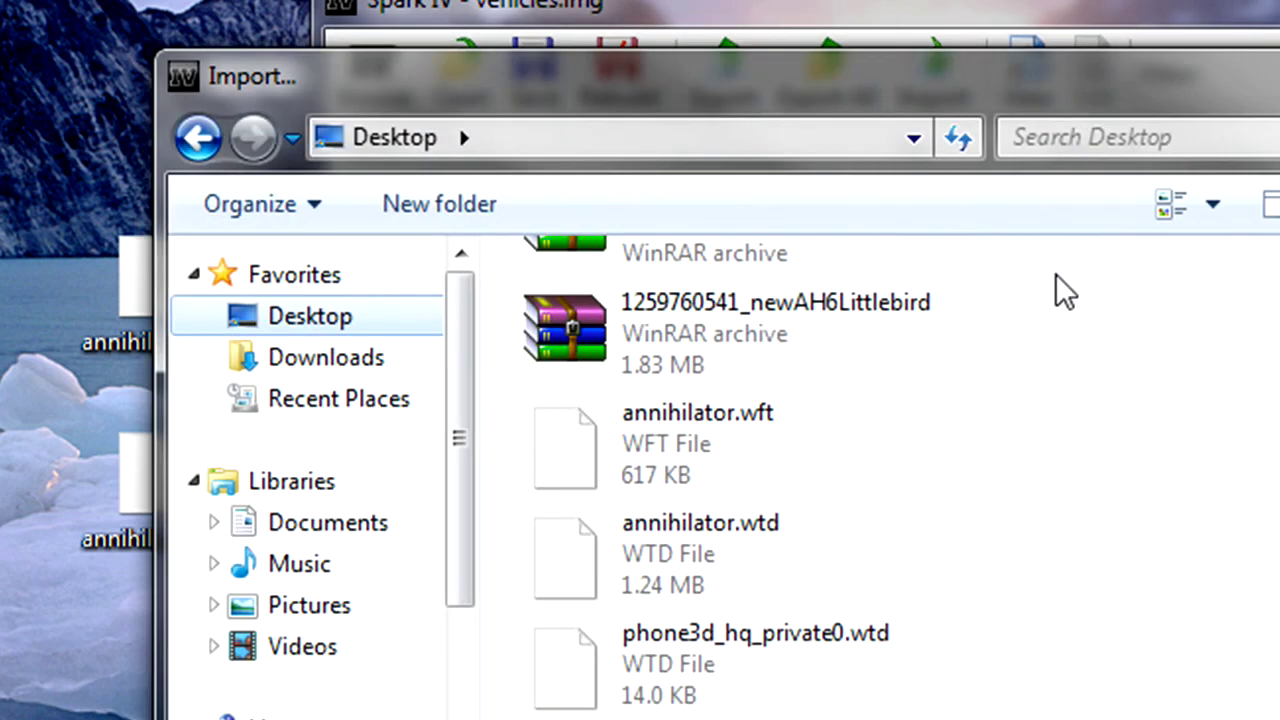
{"action": "double_click", "coordinate": [786, 541]}
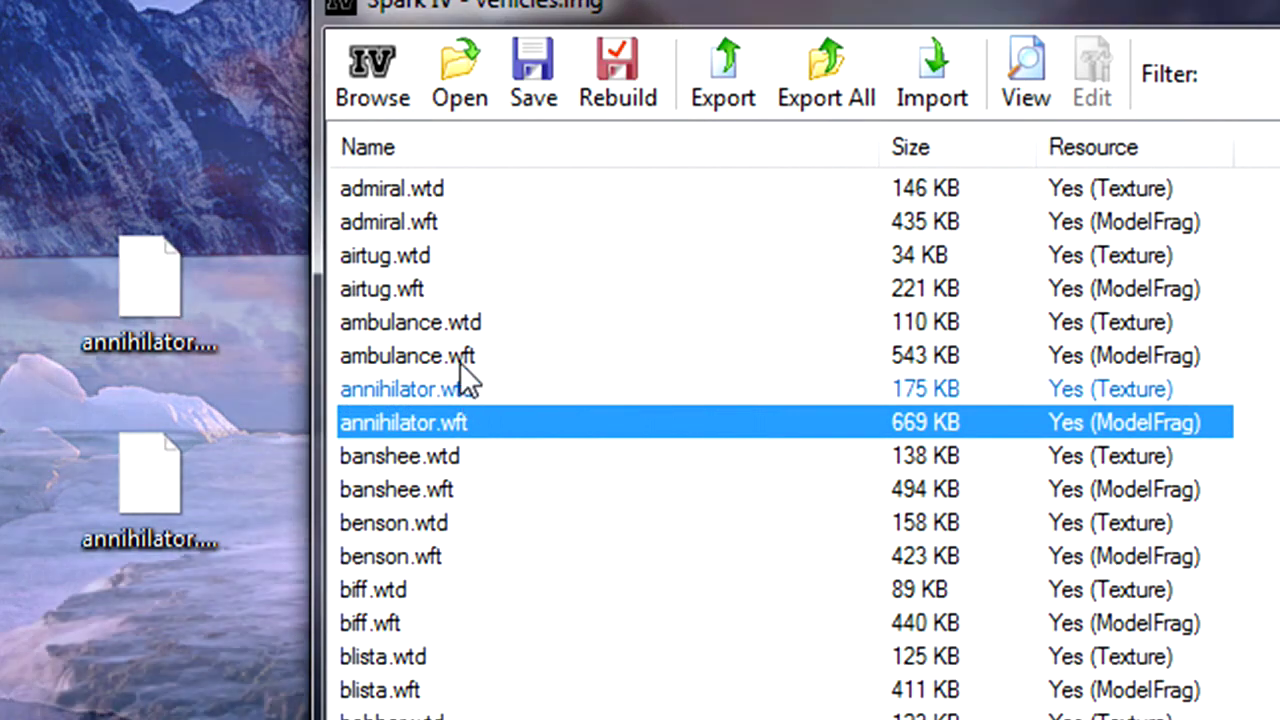
{"action": "left_click", "coordinate": [460, 362]}
{"action": "left_click", "coordinate": [497, 393]}
{"action": "left_click", "coordinate": [489, 424]}
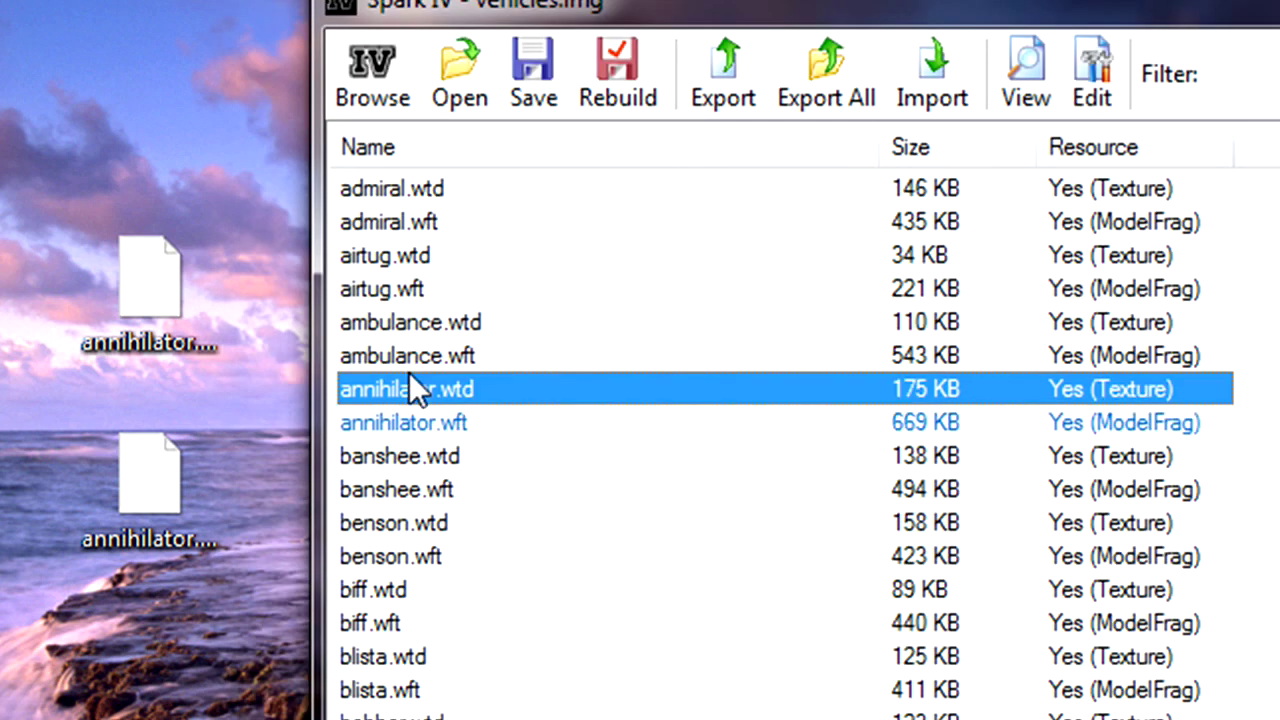
- View the replaced annihilator.wtd textures, examining 024bfeee, body_spec, body and mud_custom2, and close the viewer
{"action": "left_click", "coordinate": [415, 250]}
{"action": "left_click", "coordinate": [426, 188]}
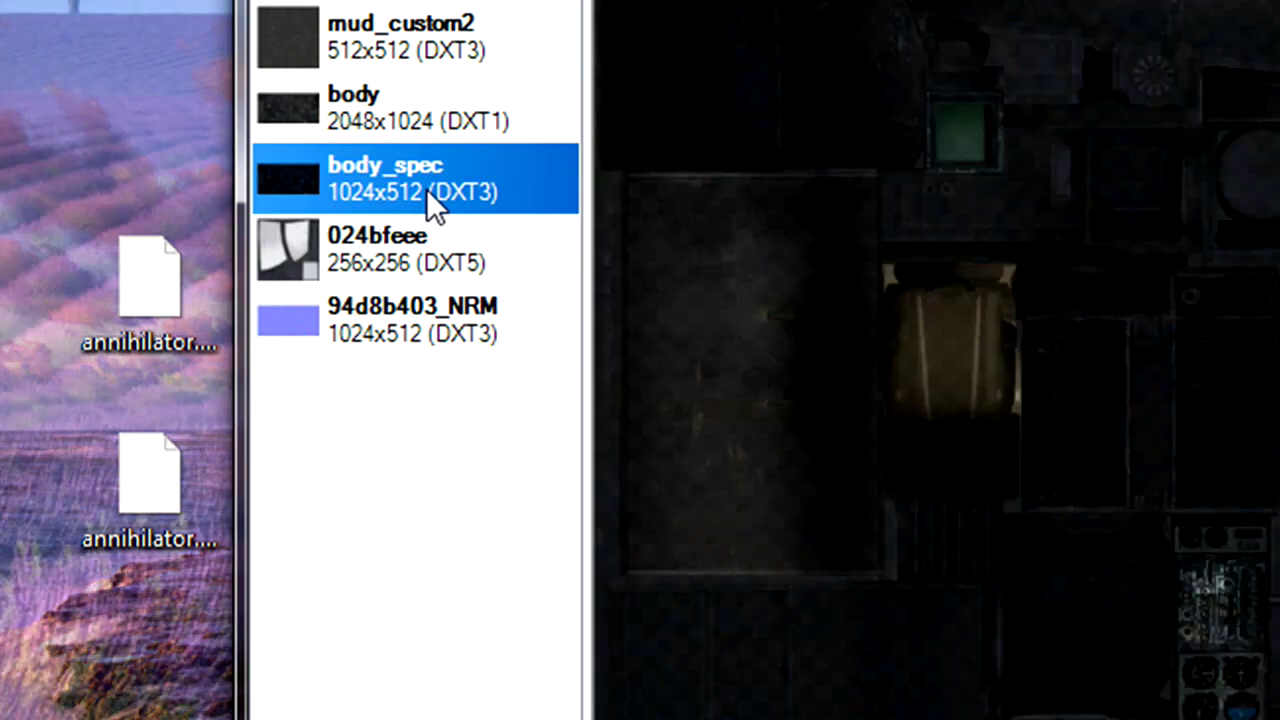
{"action": "left_click", "coordinate": [433, 92]}
{"action": "left_click", "coordinate": [440, 47]}
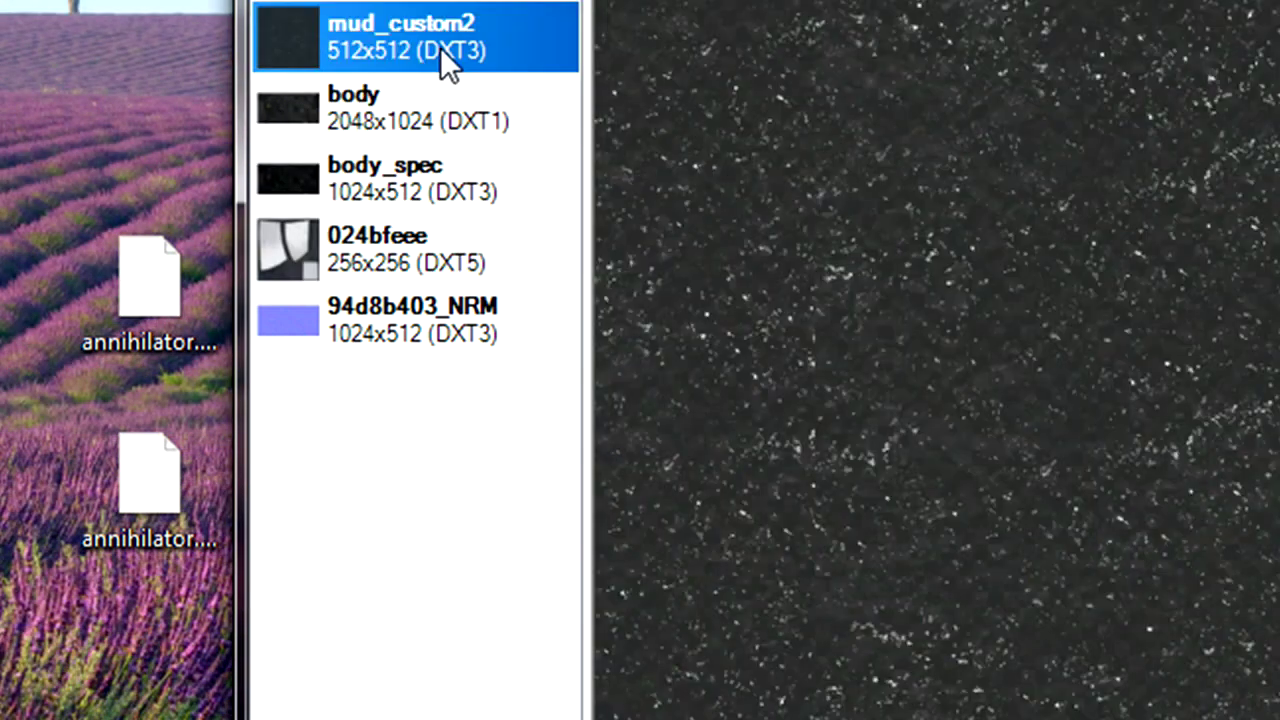
{"action": "key", "text": "Escape"}
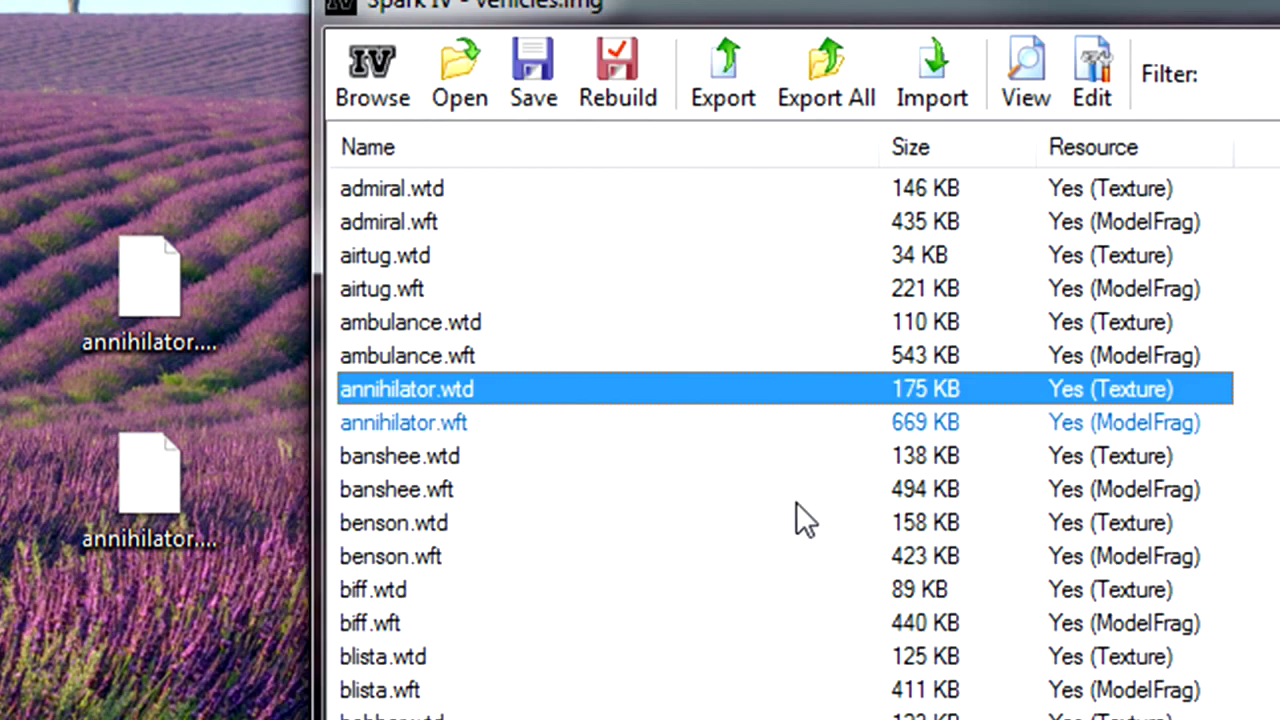
- Save the modified vehicles.img archive with the replaced annihilator files and close SparkIV
{"action": "left_click", "coordinate": [477, 421]}
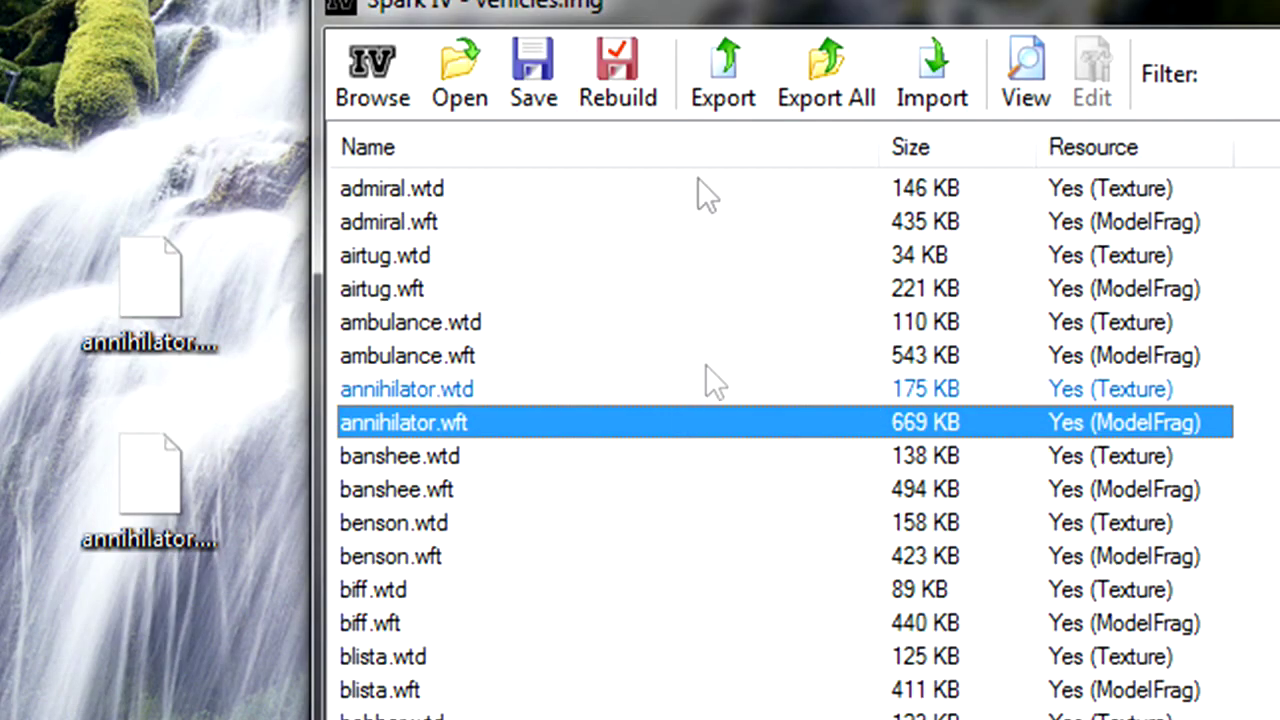
{"action": "left_click", "coordinate": [551, 84]}
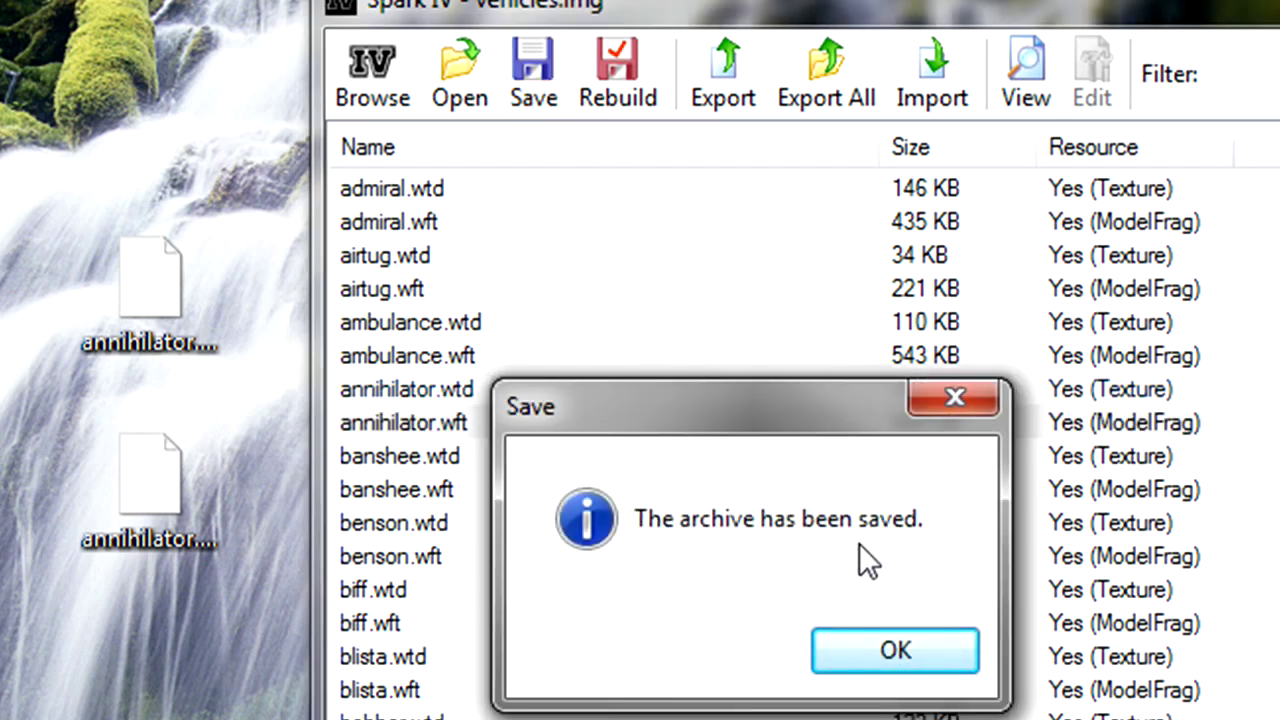
{"action": "left_click", "coordinate": [900, 648]}
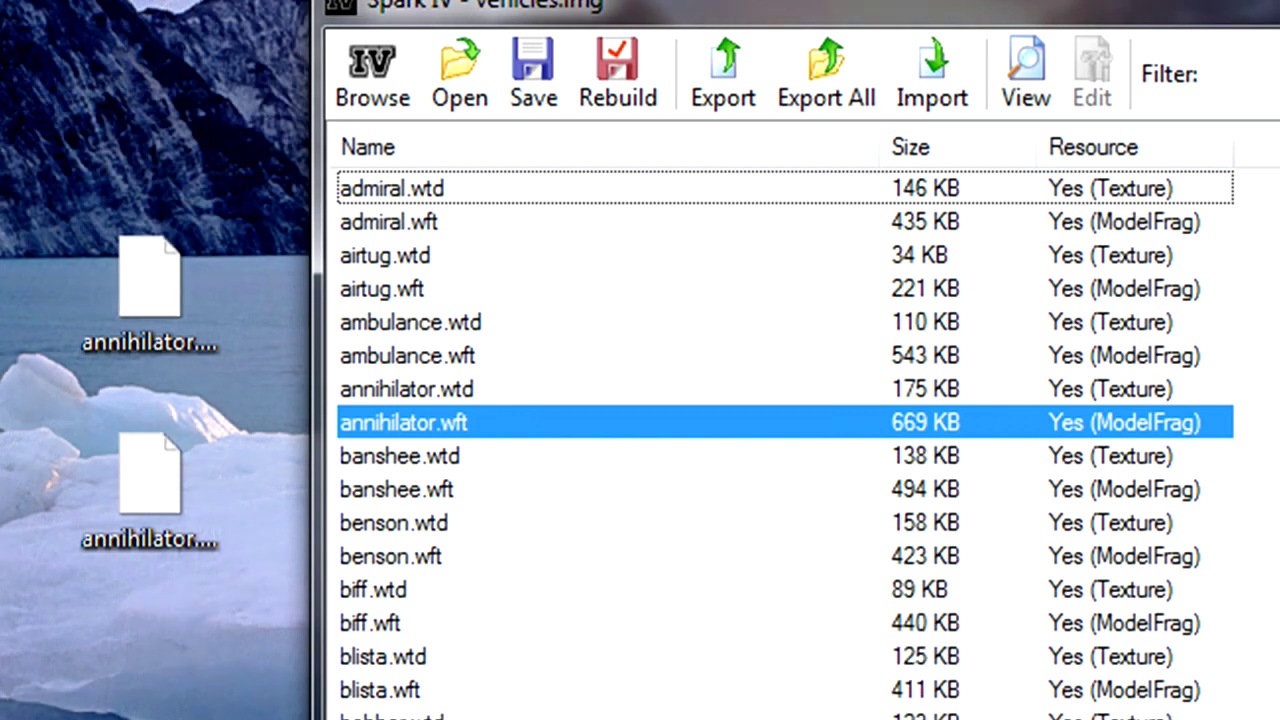
{"action": "key", "text": "alt+F4"}
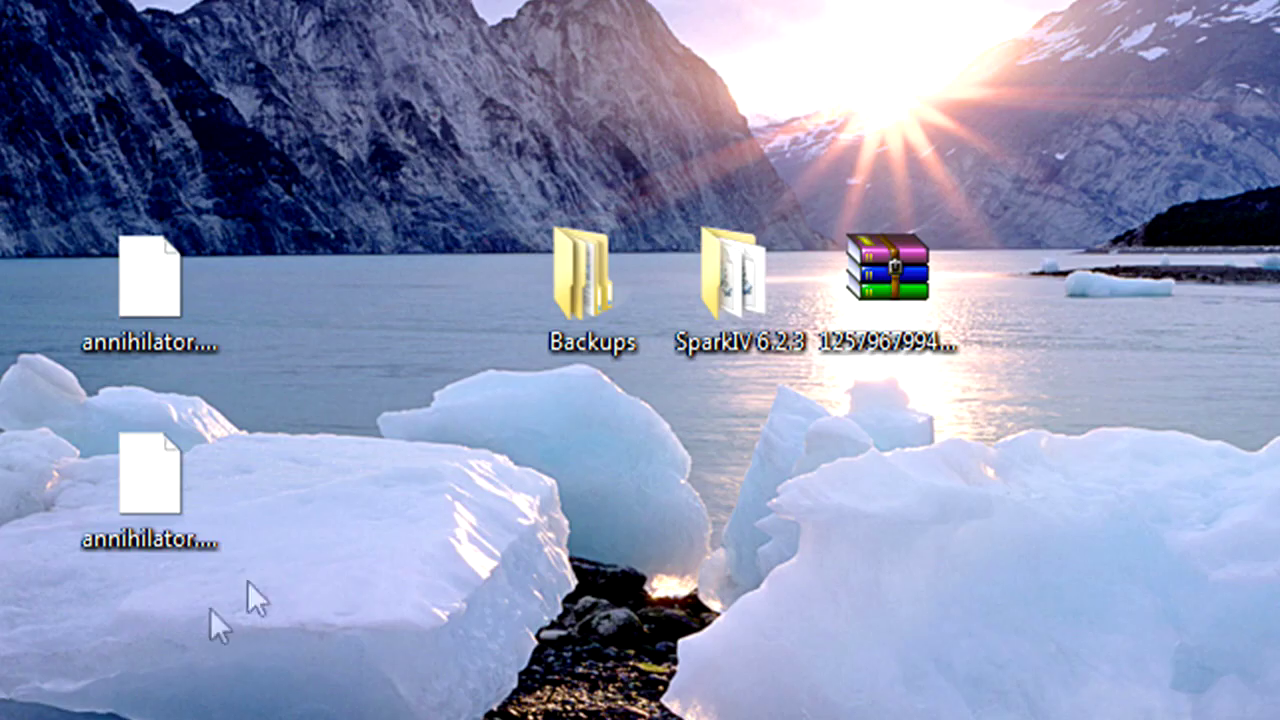
- Open the Original folder inside the desktop's Backups folder and check the backed-up annihilator files, selecting annihilator.wft
{"action": "double_click", "coordinate": [545, 318]}
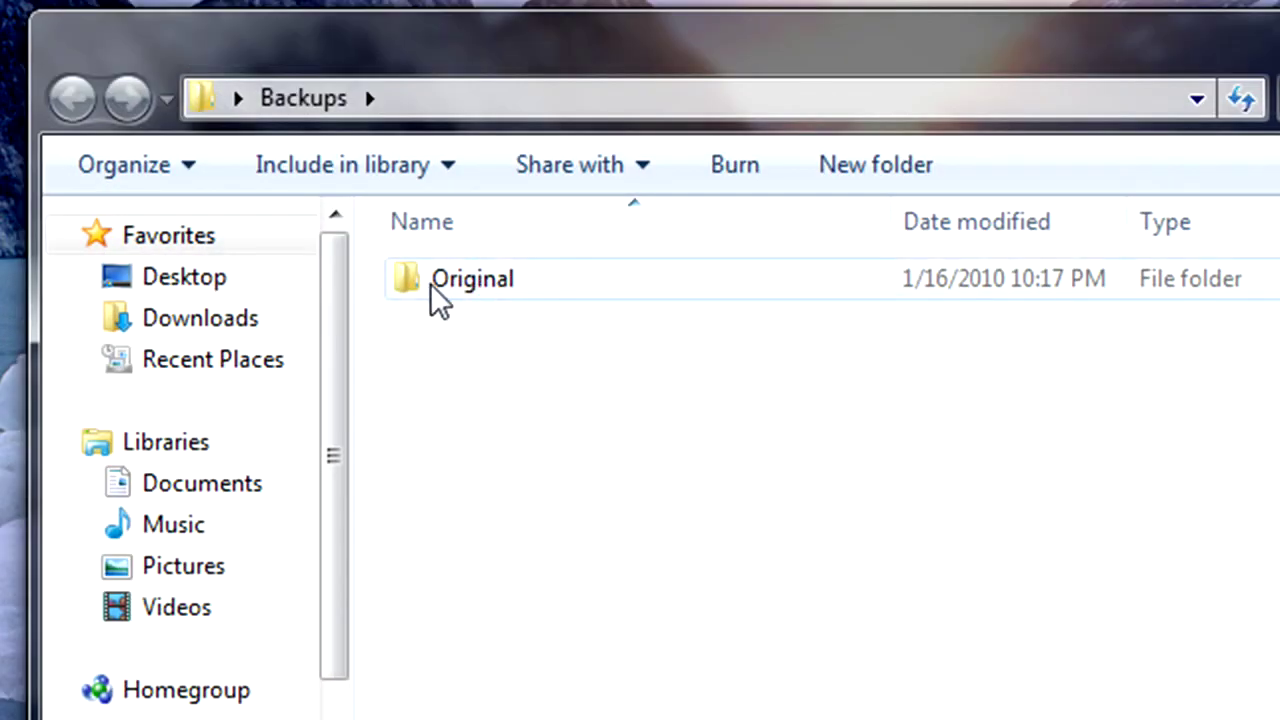
{"action": "double_click", "coordinate": [483, 286]}
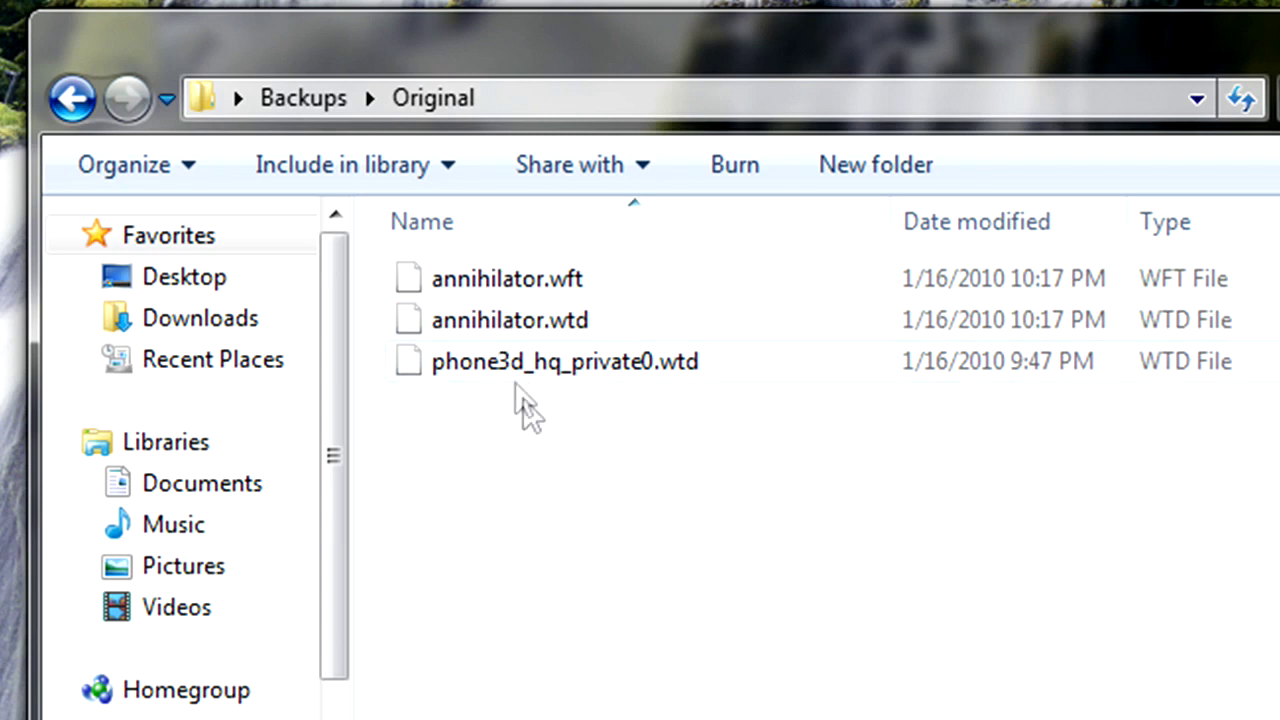
{"action": "left_click", "coordinate": [519, 279]}
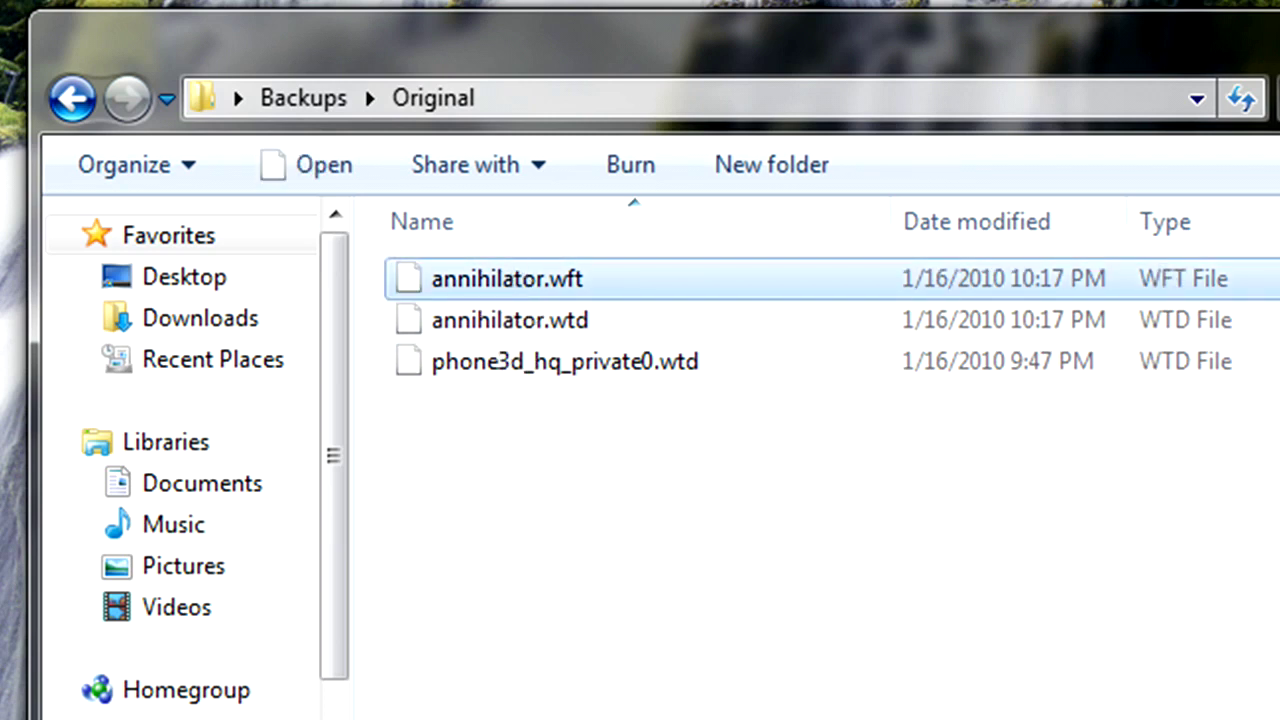